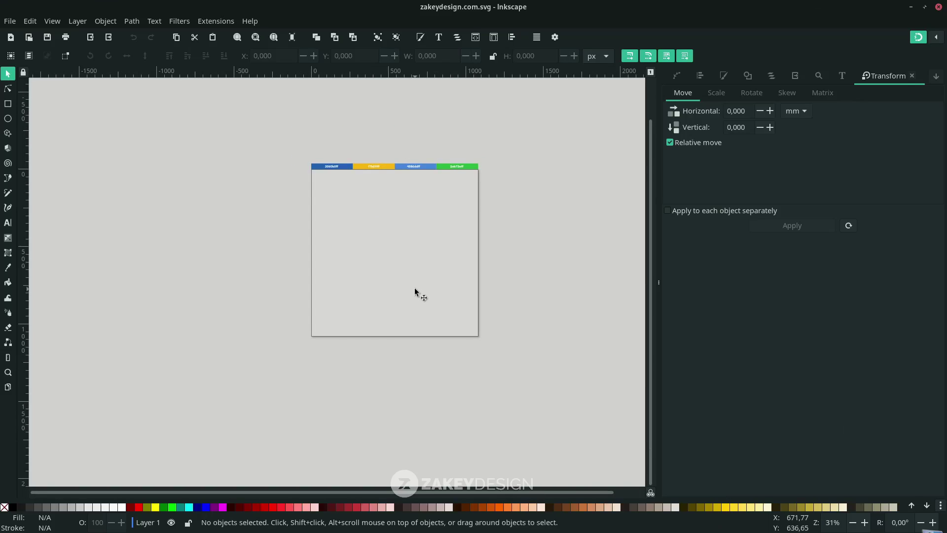
scroll(311, 279, "up", 2)
Type the word 'Swify' as a new text object on the page.
scroll(315, 282, "left", 2)
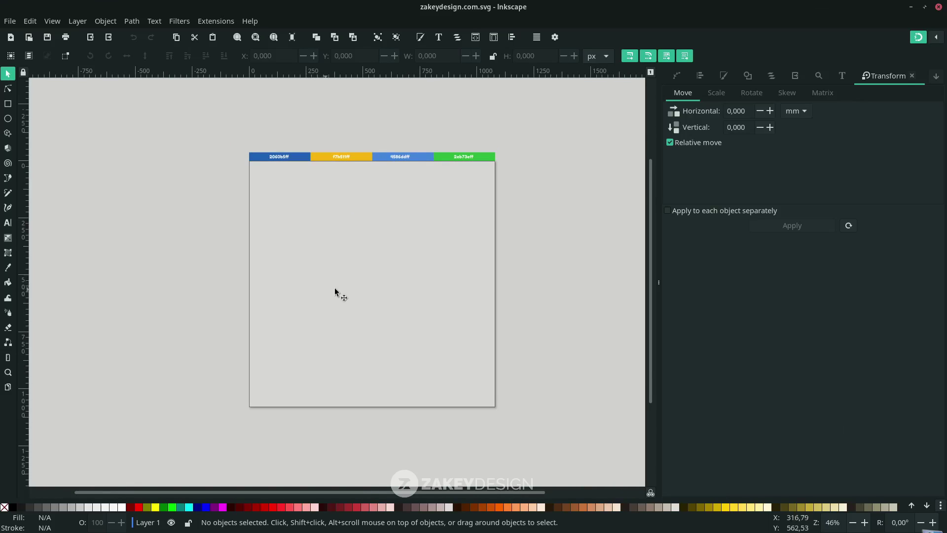
key("t")
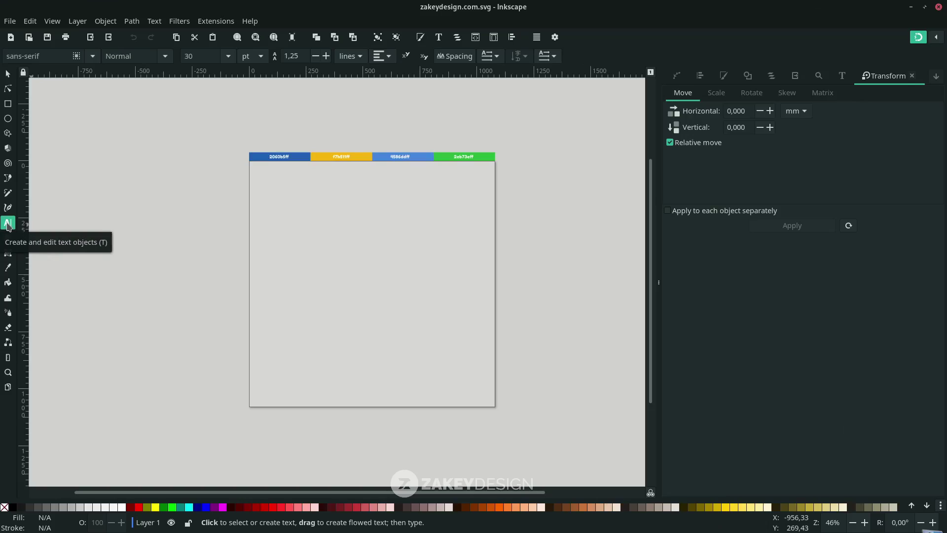
left_click(316, 288)
type("Swify")
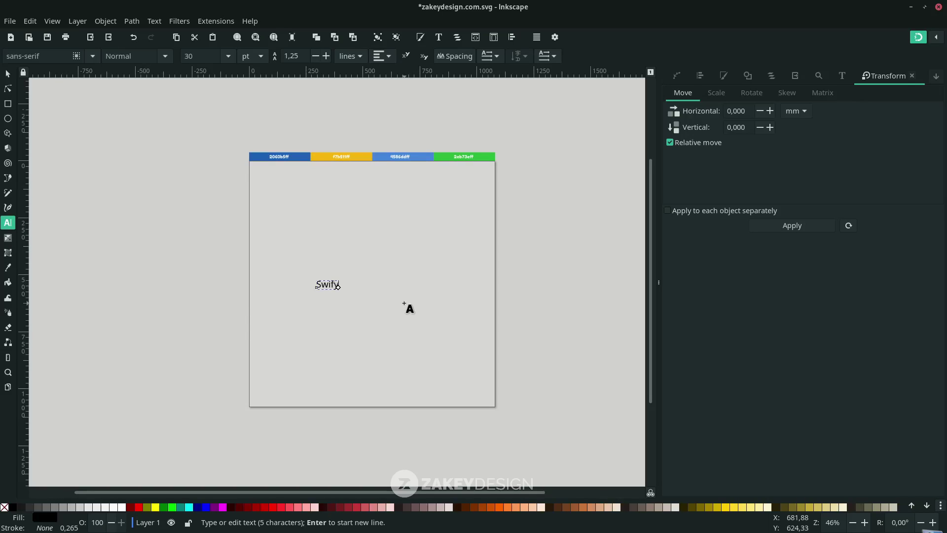
Set the Swify text in the Coolvetica font.
left_click_drag(410, 285, 316, 285)
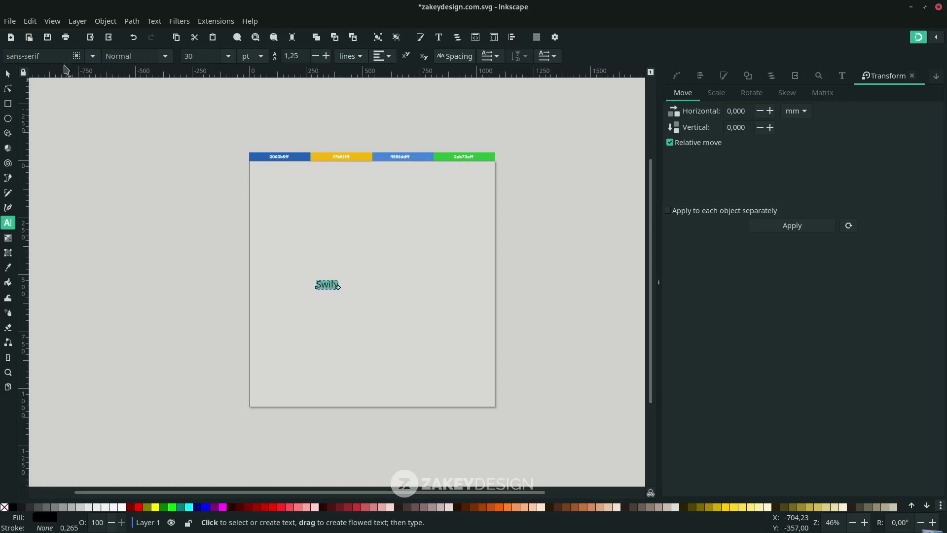
left_click(16, 51)
type("coo")
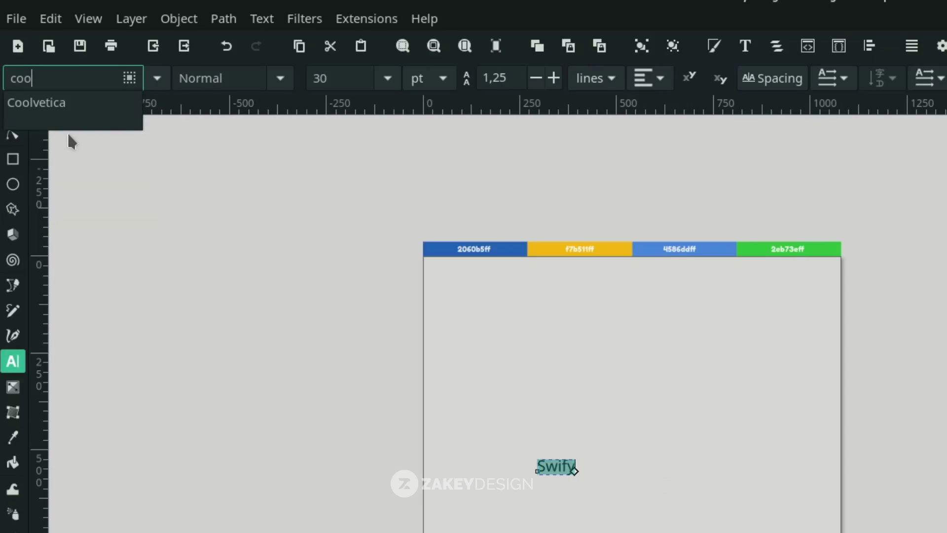
left_click(85, 109)
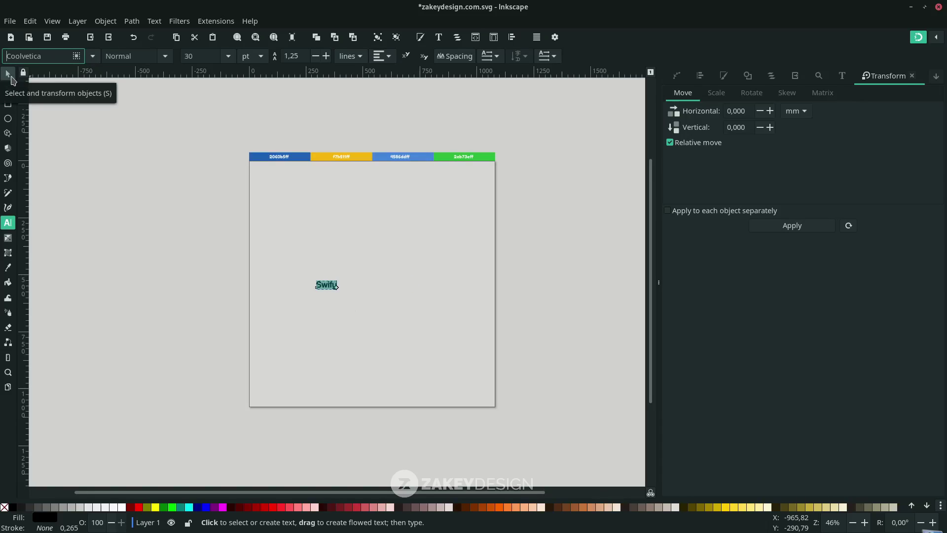
Scale Swify up to about 563 × 234 px and move it near the page centre.
left_click(10, 77)
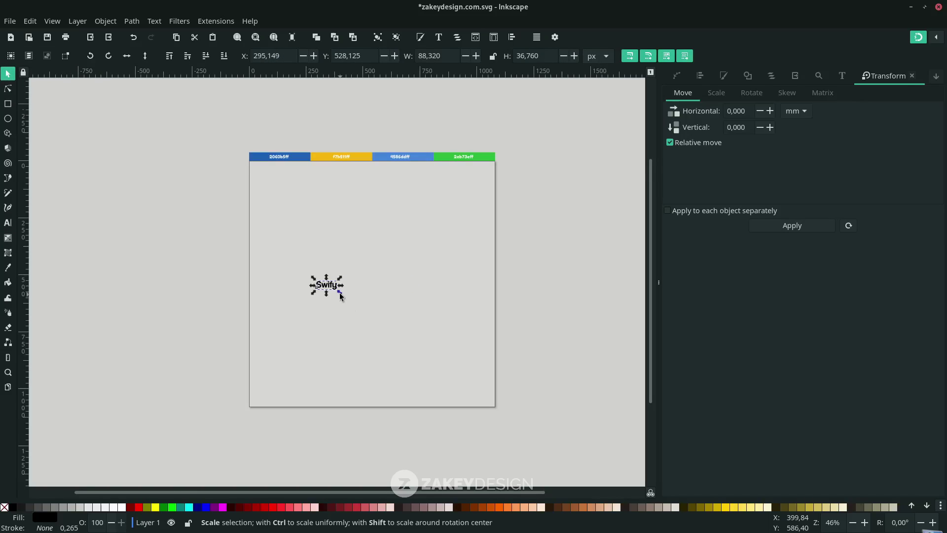
left_click_drag(339, 292, 393, 348)
left_click_drag(375, 298, 418, 301)
scroll(376, 294, "up", 1)
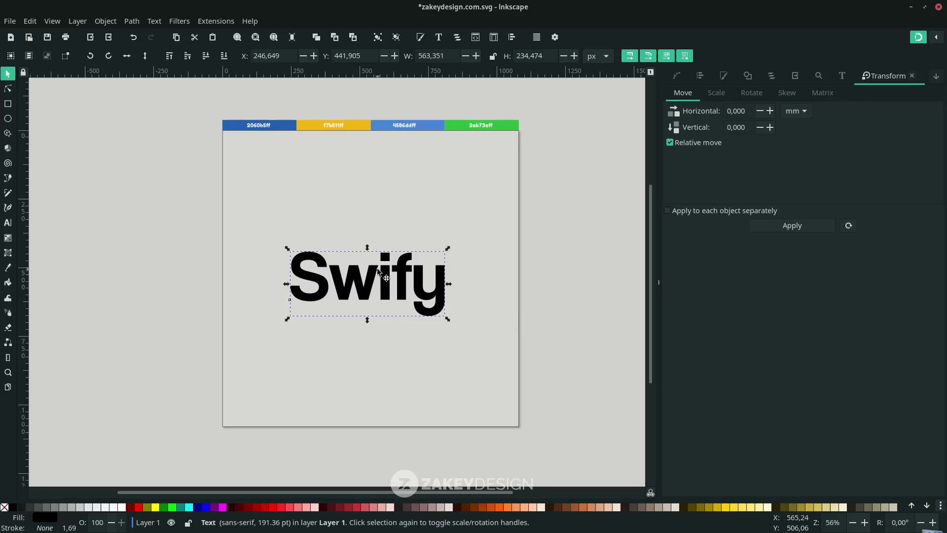
Convert the Swify text into outline paths with Object to Path.
left_click(132, 21)
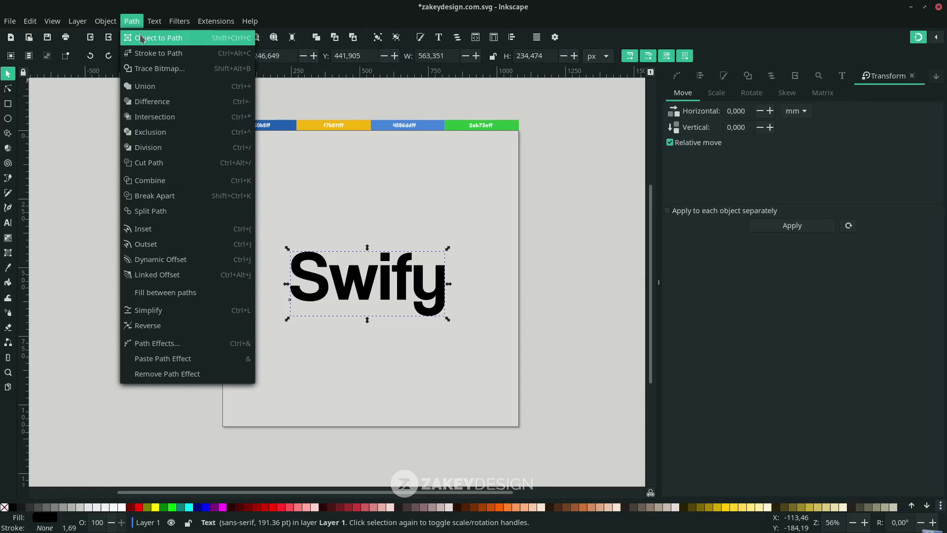
left_click(141, 39)
key("t")
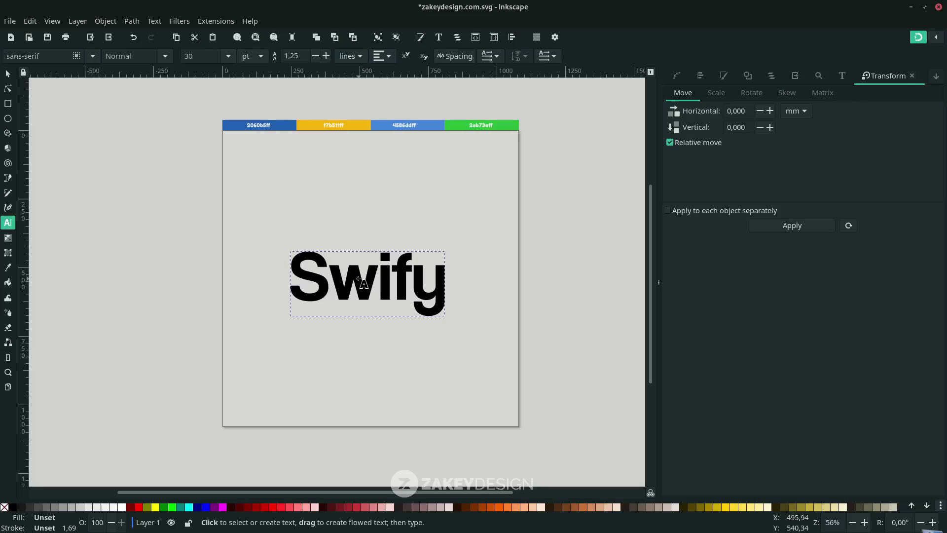
key("Escape")
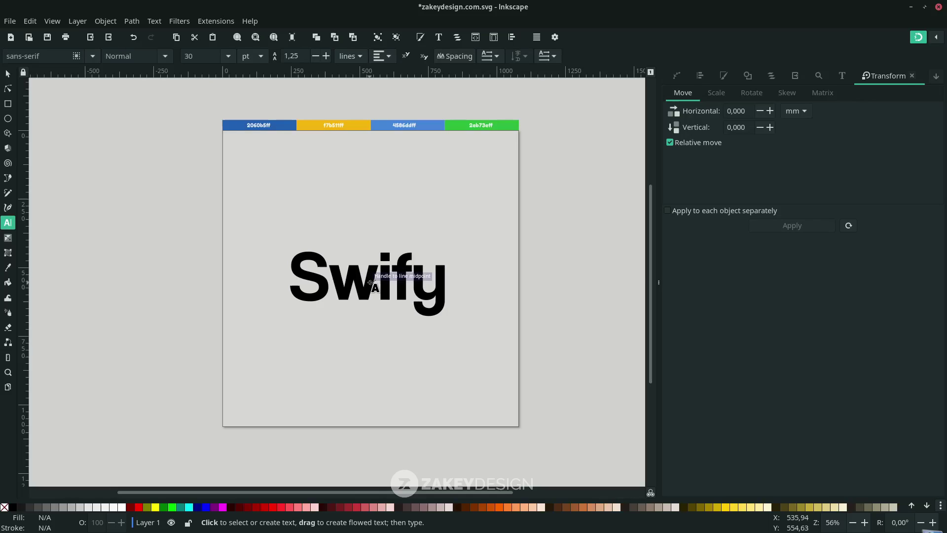
Ungroup the five letter paths and combine them into one 64-node path.
key("s")
left_click(369, 285)
right_click(368, 285)
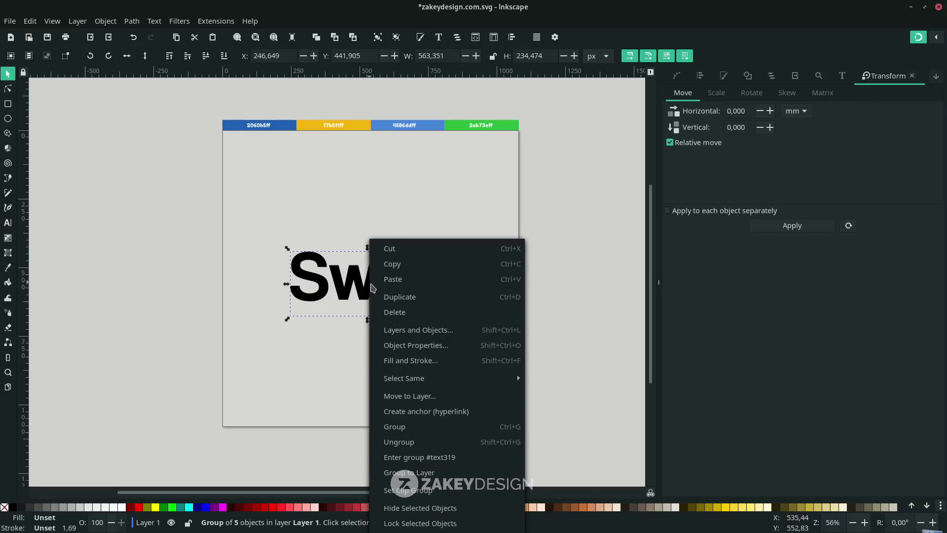
left_click(423, 443)
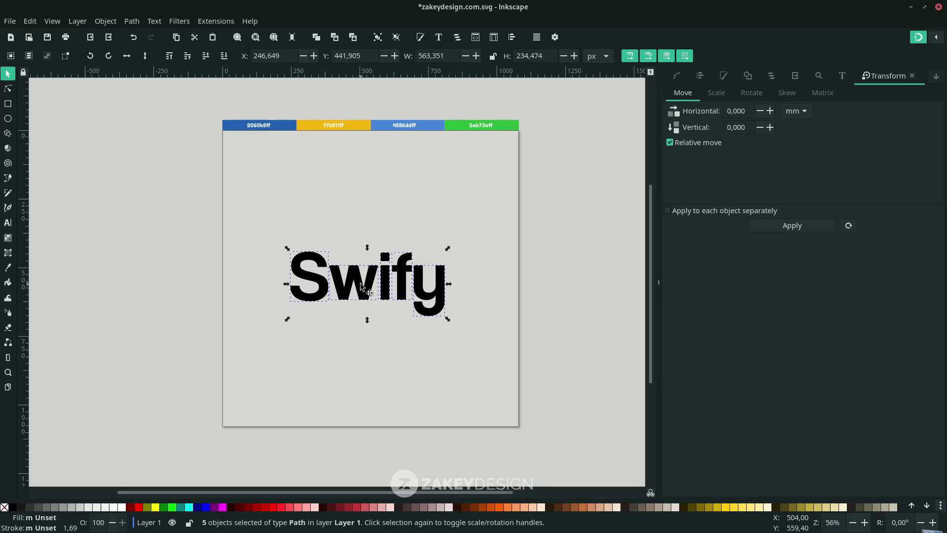
left_click(132, 22)
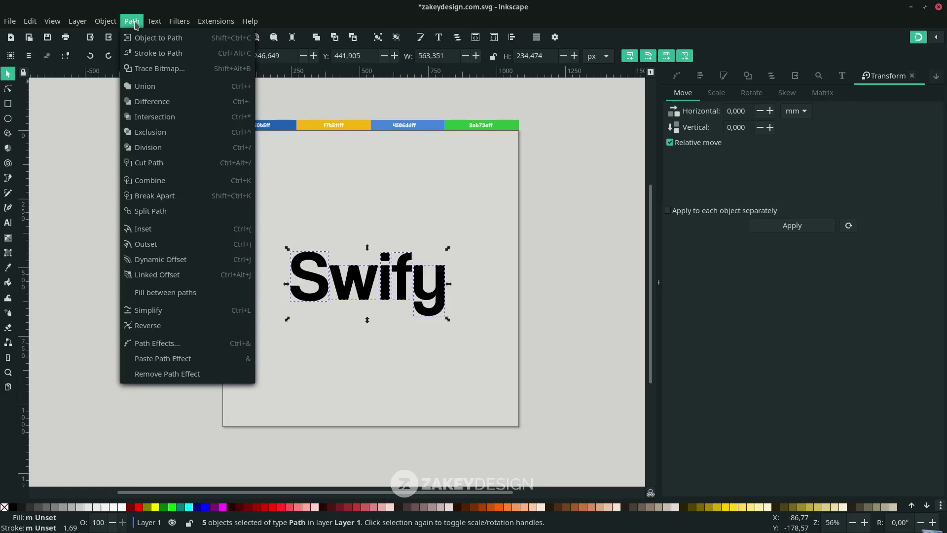
left_click(180, 181)
Duplicate the Swify path, fill the copy white, outset it three times and lower it behind.
key("ctrl")
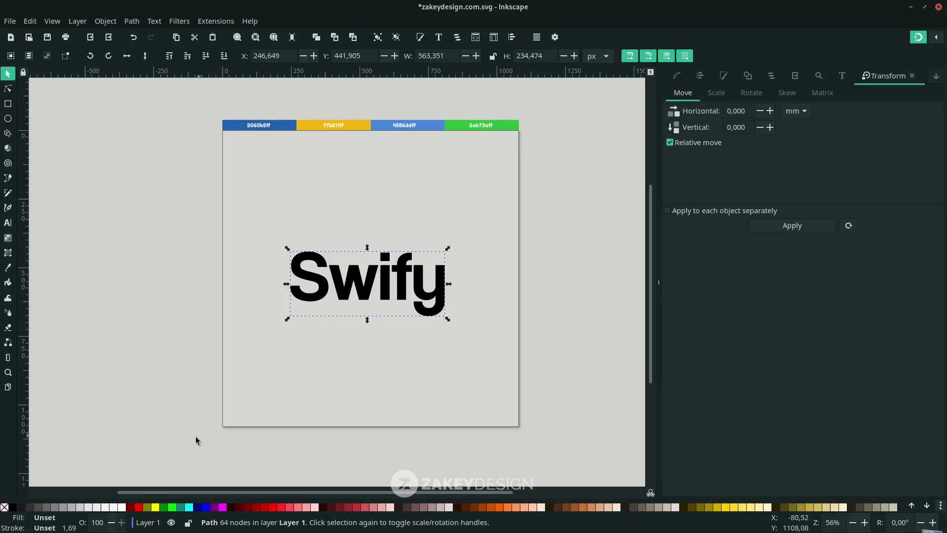
left_click(123, 510)
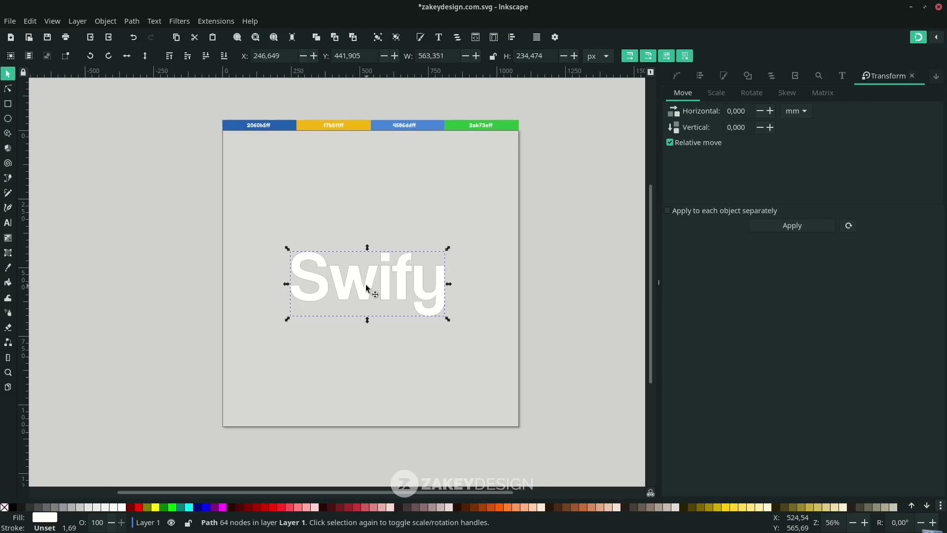
left_click(133, 23)
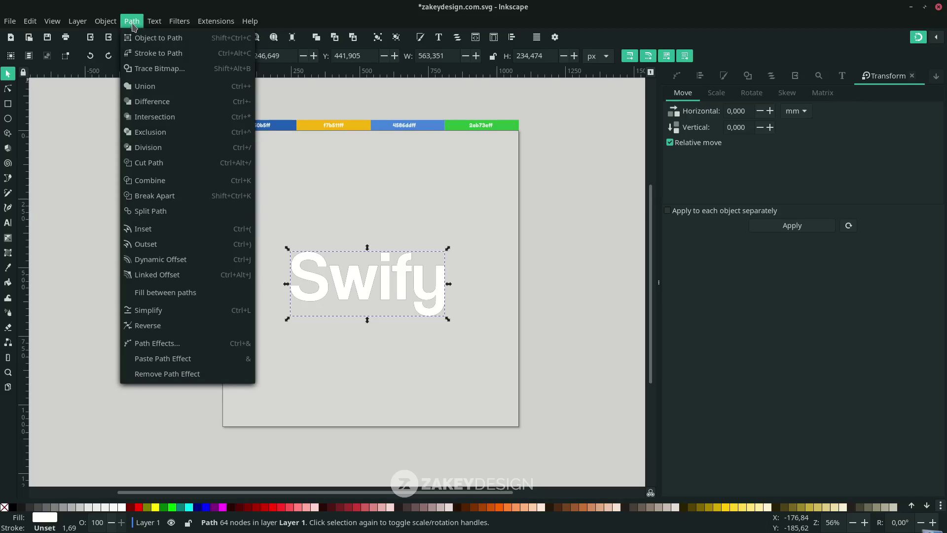
left_click(245, 251)
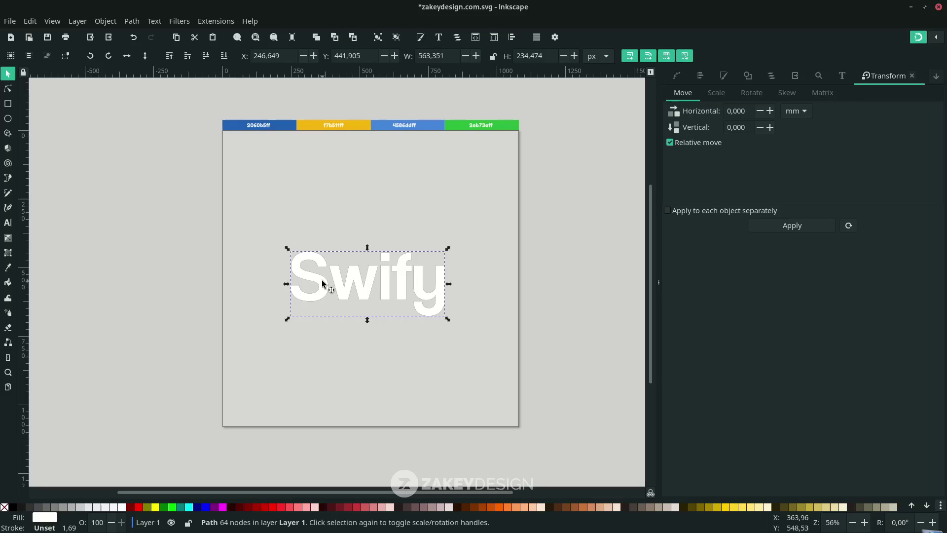
key("ctrl+parenright")
key("ctrl+parenright")
key("ctrl+parenright")
key("ctrl+parenright")
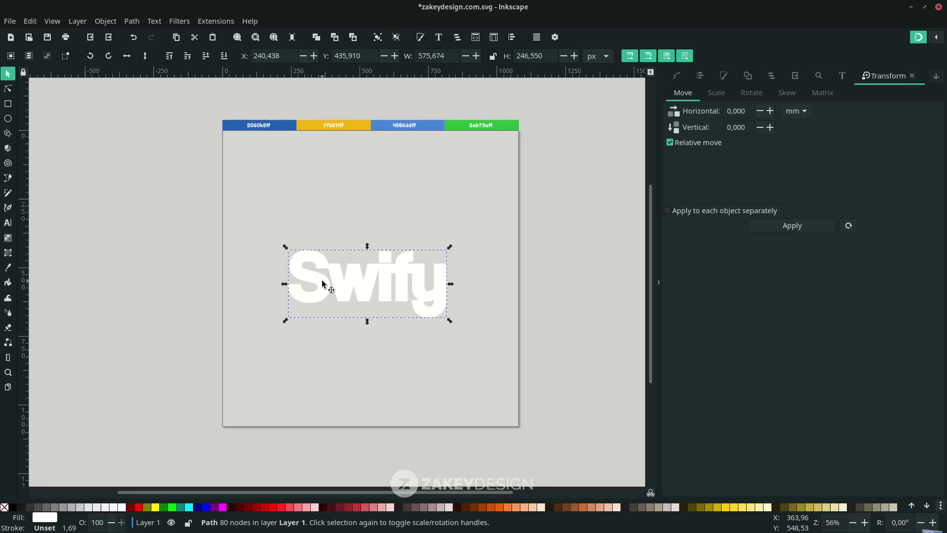
key("ctrl+parenright")
key("ctrl+parenright")
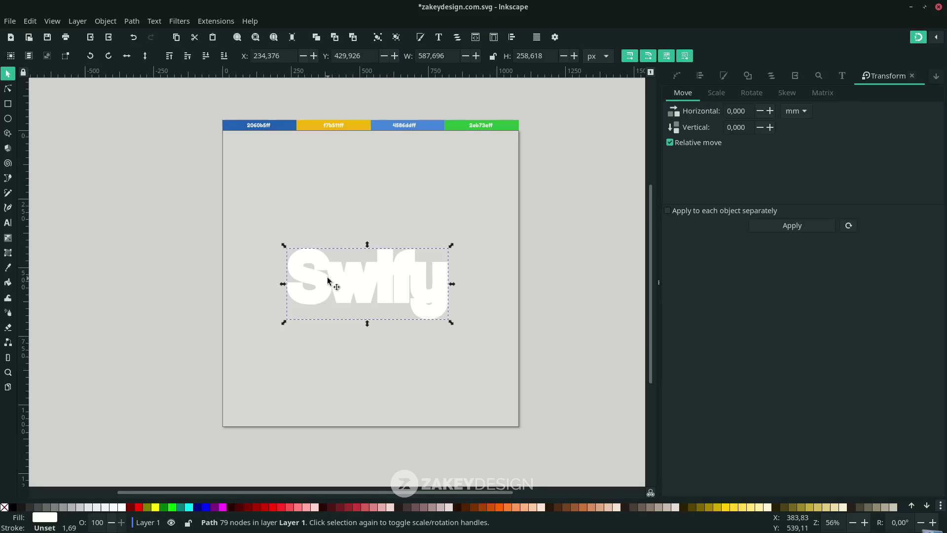
left_click(207, 58)
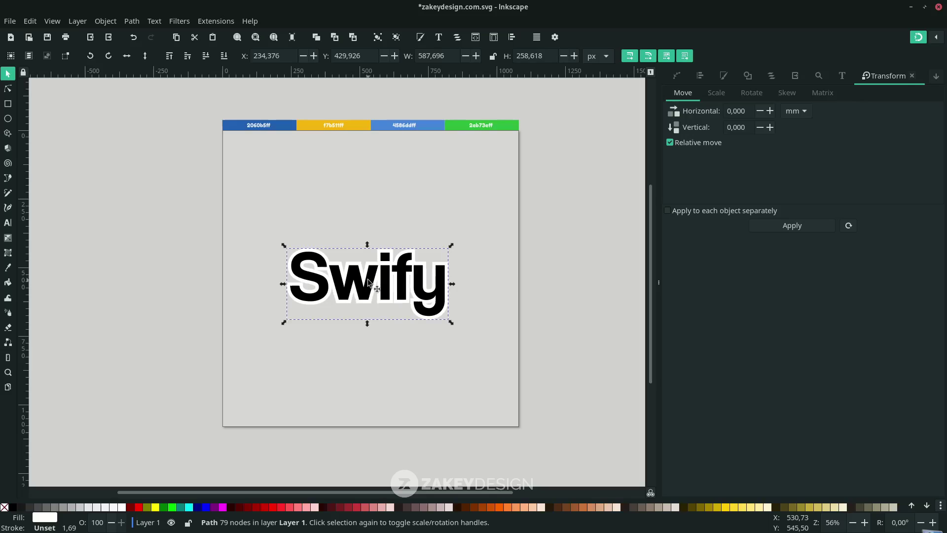
Skew the lettering and white outline together by about -18.75° with snapping off, then reselect the lettering.
key("ctrl+z")
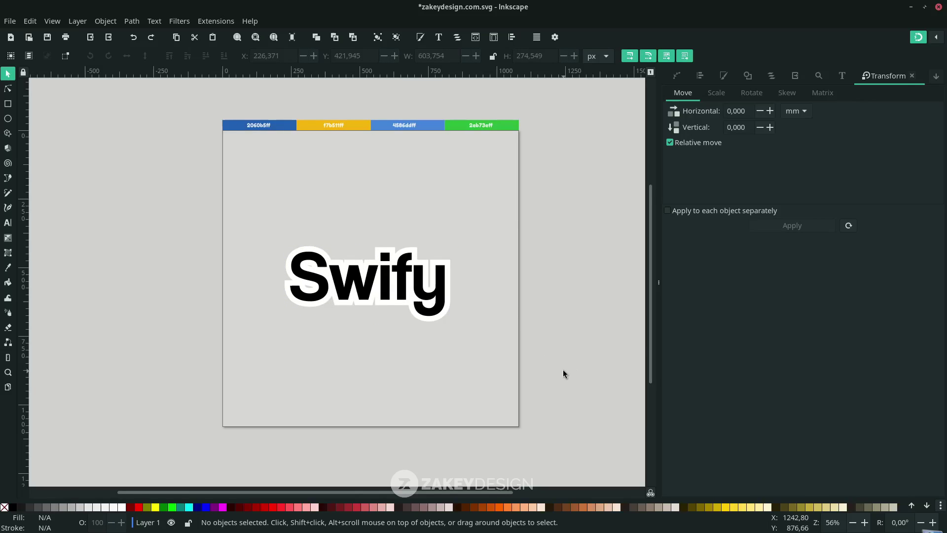
left_click_drag(554, 390, 170, 208)
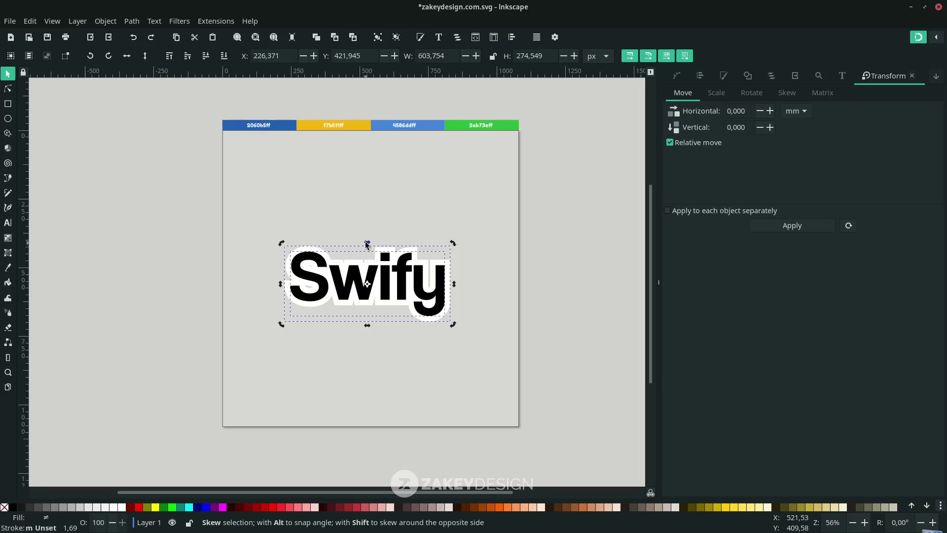
left_click_drag(365, 242, 397, 245)
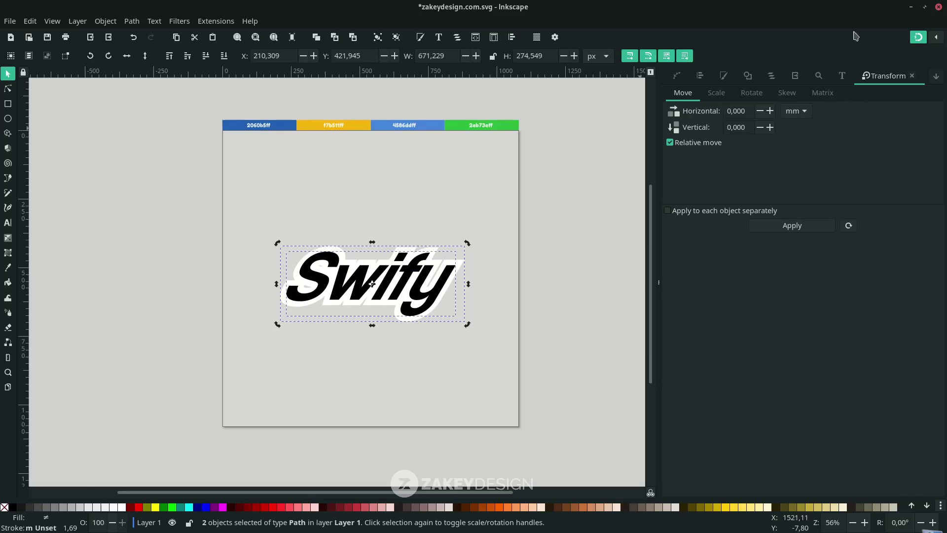
left_click(916, 40)
left_click_drag(369, 242, 389, 246)
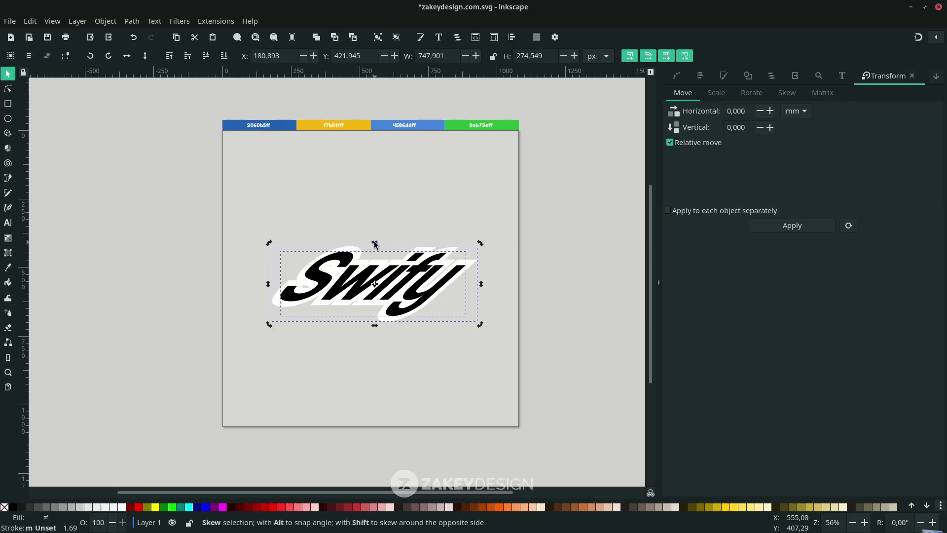
key("ctrl+z")
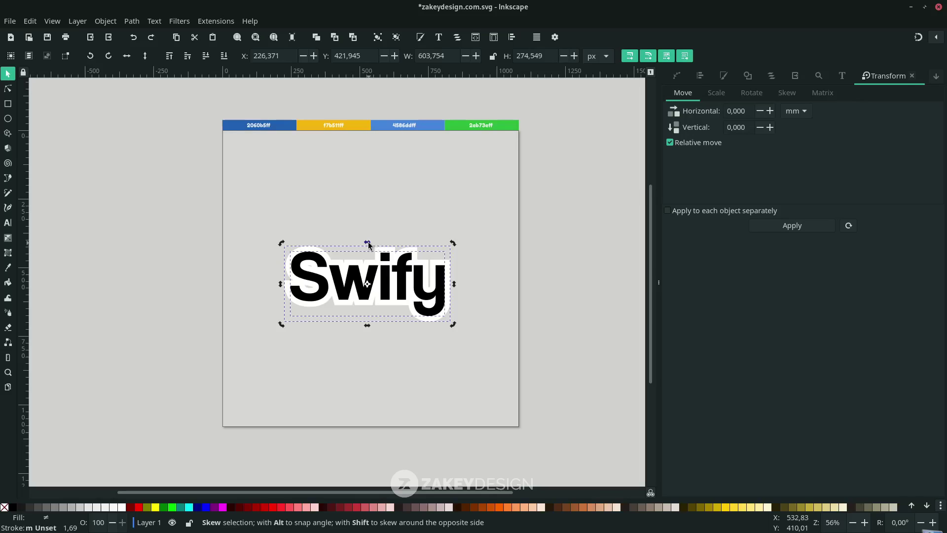
left_click_drag(367, 244, 392, 244)
left_click_drag(434, 296, 419, 298)
left_click(525, 309)
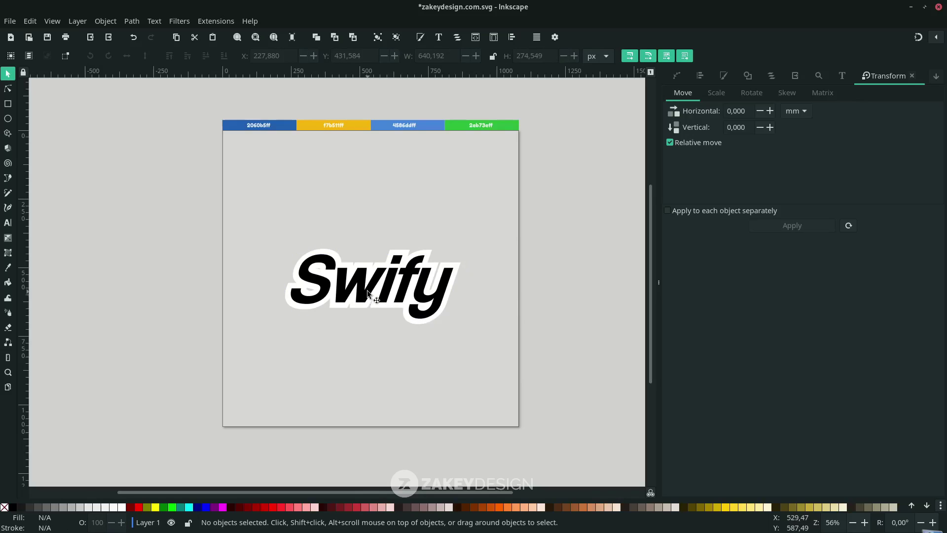
left_click(368, 293)
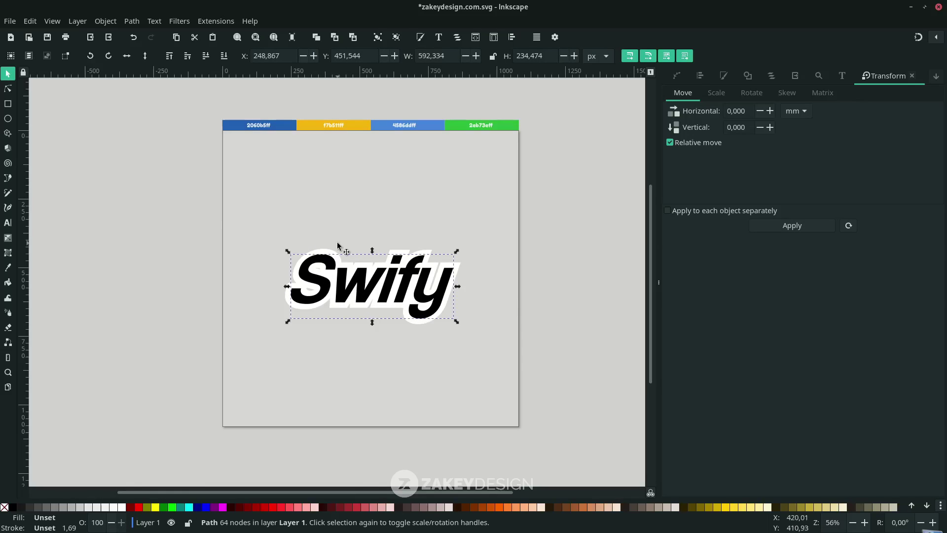
Fill the lettering with the blue 2060b5ff swatch using the Dropper and check its RGBA value.
key("d")
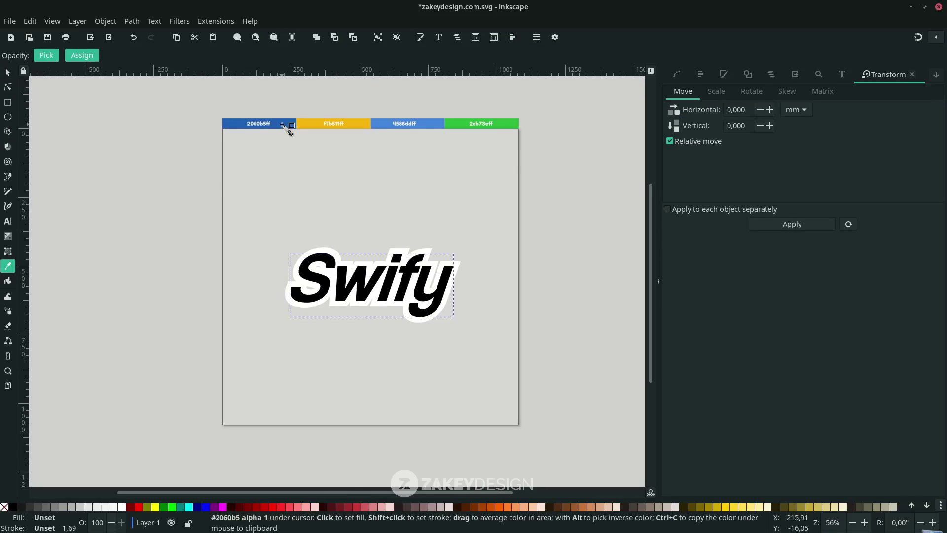
left_click(289, 131)
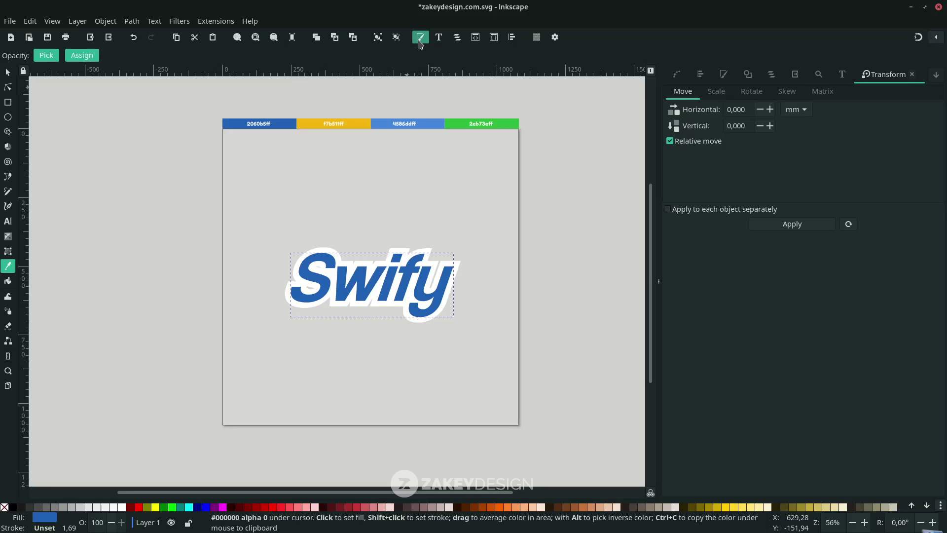
left_click(418, 29)
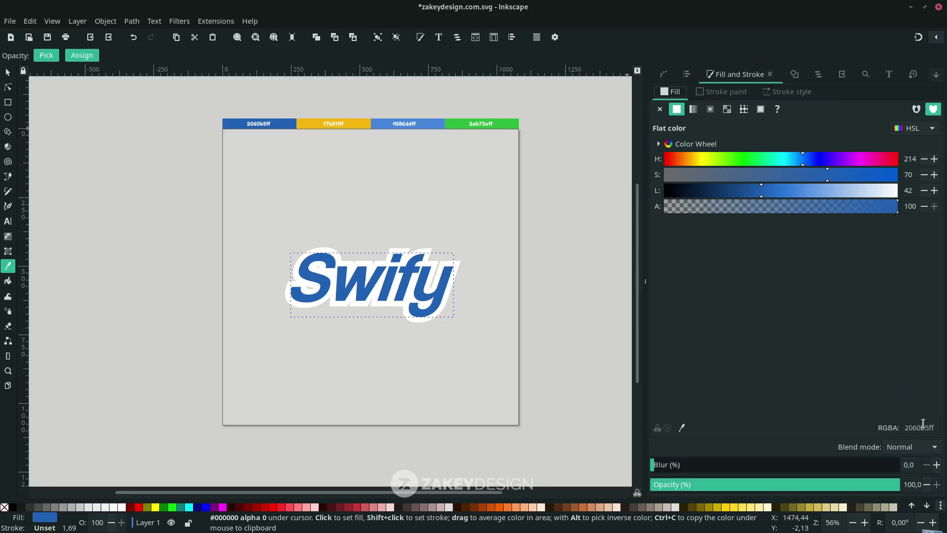
left_click_drag(929, 427, 905, 427)
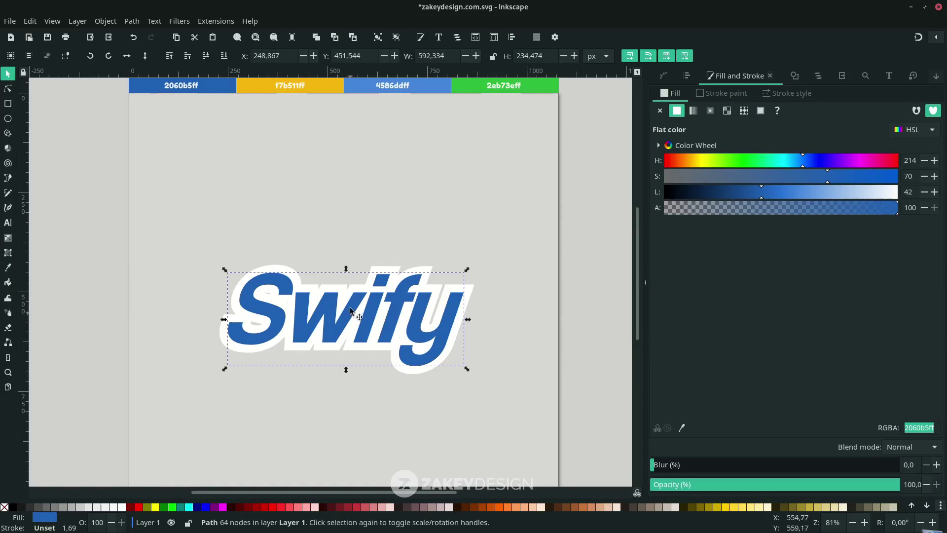
Break the Swify path apart into separate letter shapes.
left_click(132, 21)
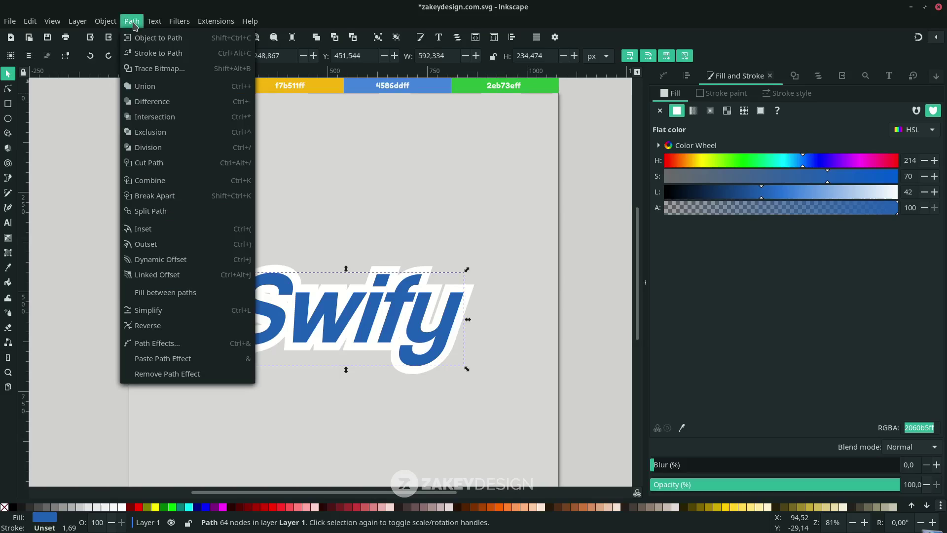
left_click(202, 196)
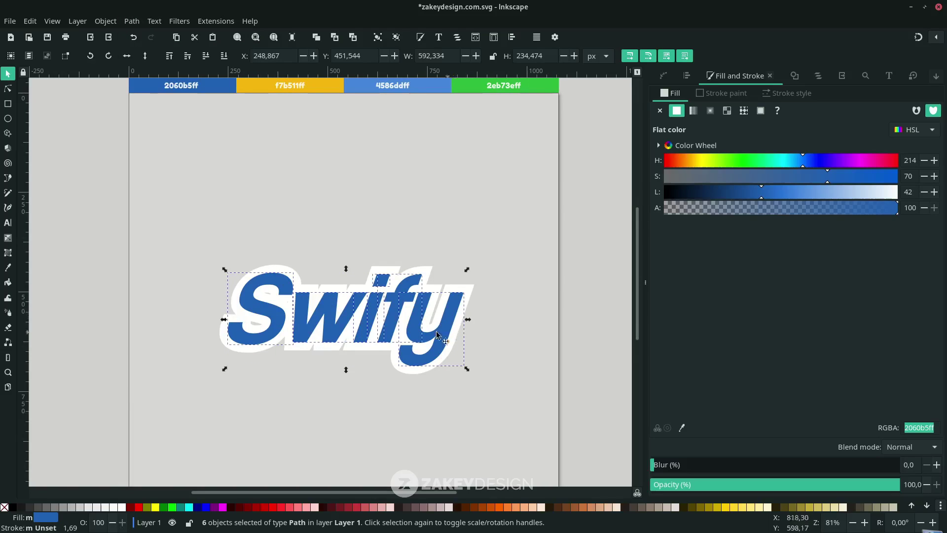
left_click(584, 279)
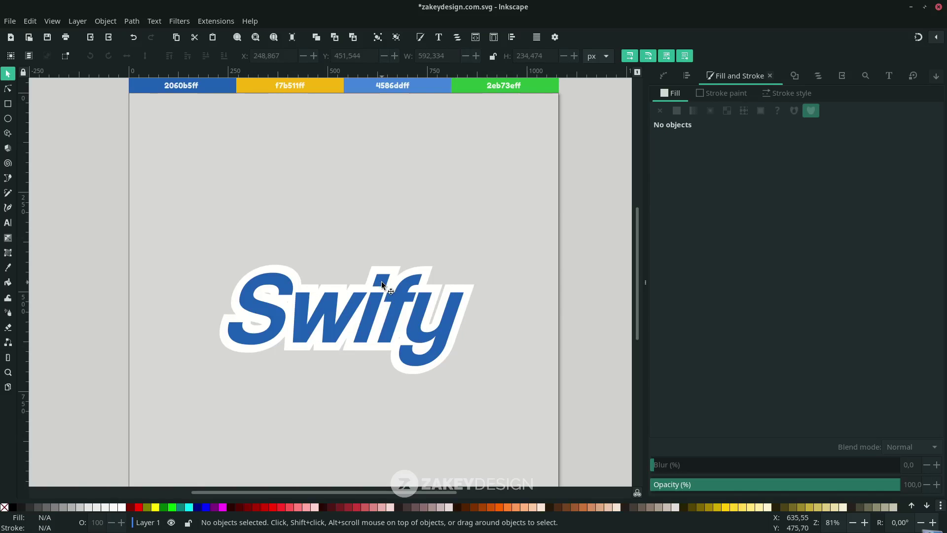
Fill the i-dot with the yellow f7b511ff swatch, then reselect the yellow dot.
left_click(380, 280)
key("d")
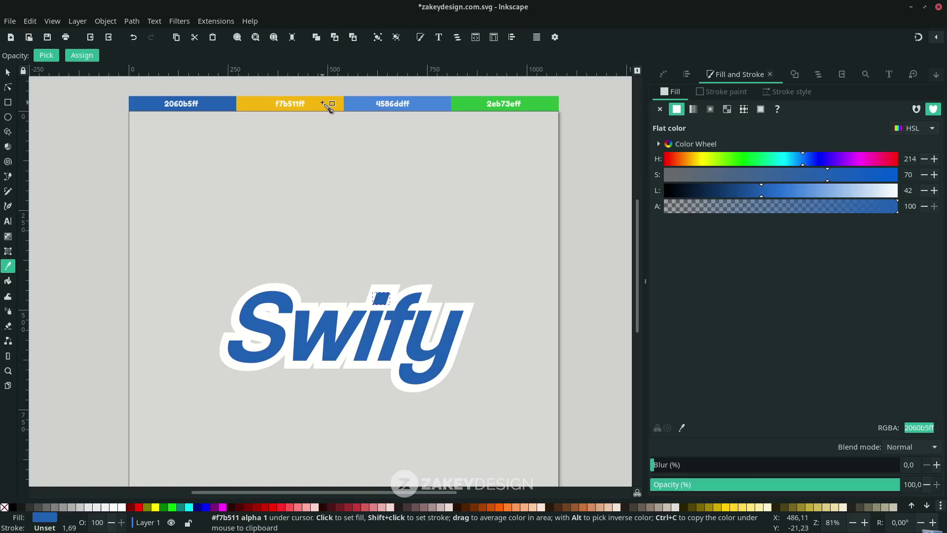
left_click(323, 103)
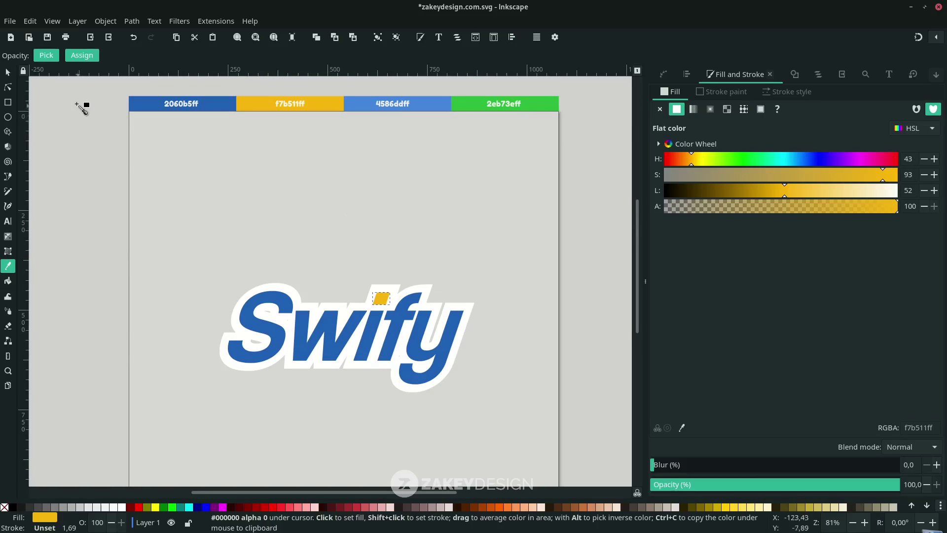
left_click(7, 72)
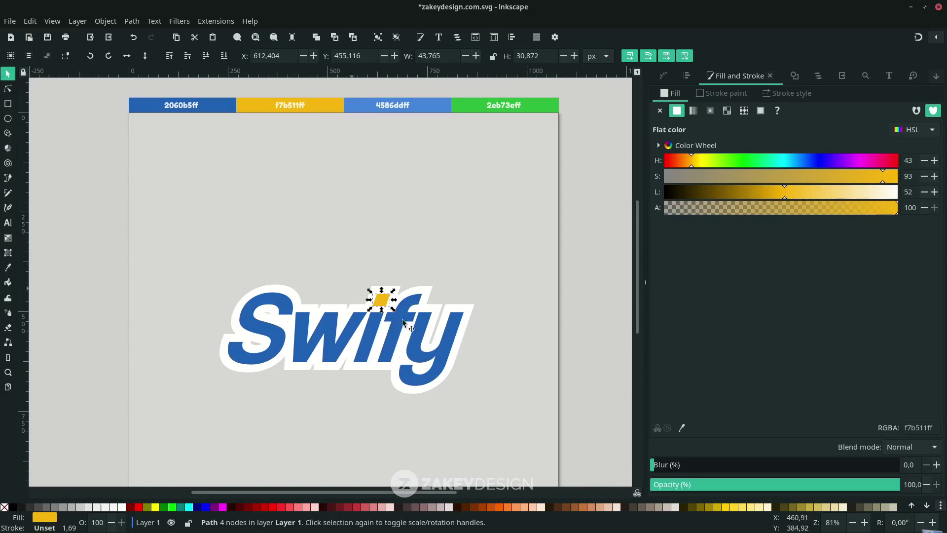
left_click(580, 342)
scroll(438, 386, "down", 5)
scroll(394, 266, "up", 3)
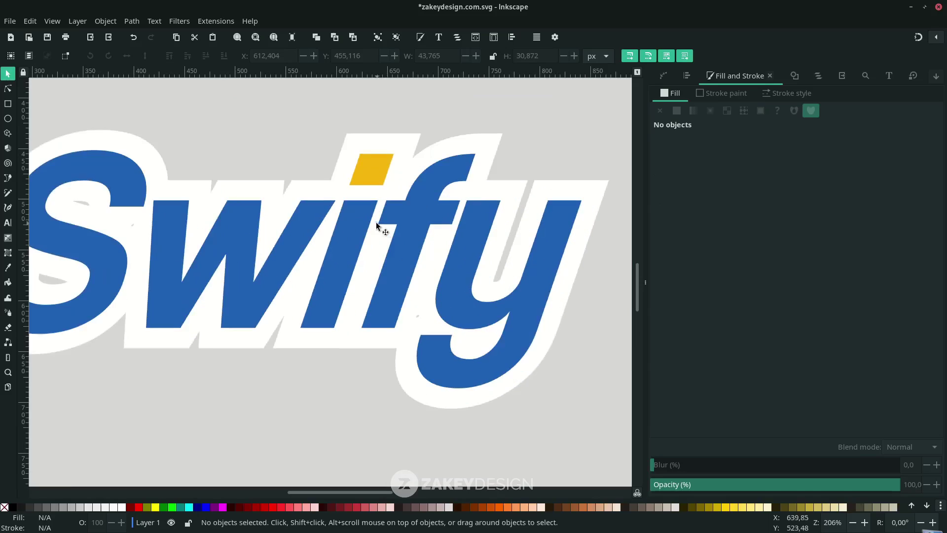
scroll(376, 225, "up", 1)
scroll(379, 276, "down", 2)
left_click(407, 225)
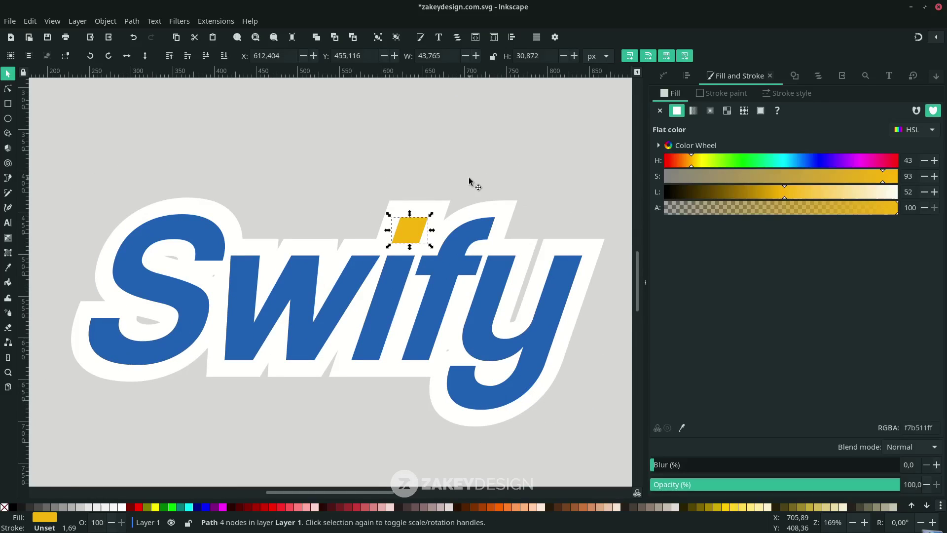
left_click(469, 182)
left_click(407, 228)
Add a Corners (Fillet/Chamfer) effect to the yellow i-dot and round its top-left corner.
left_click(131, 21)
left_click(211, 343)
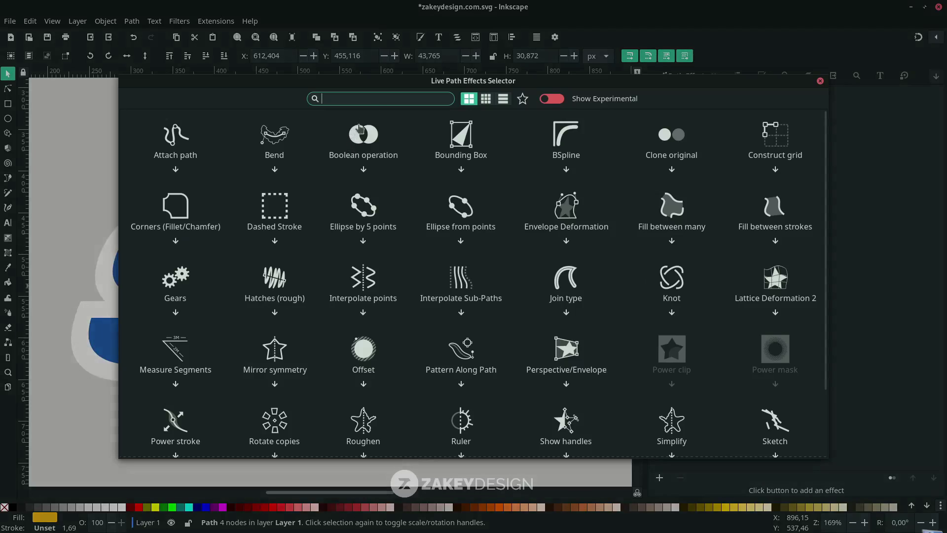
left_click(660, 478)
type("round")
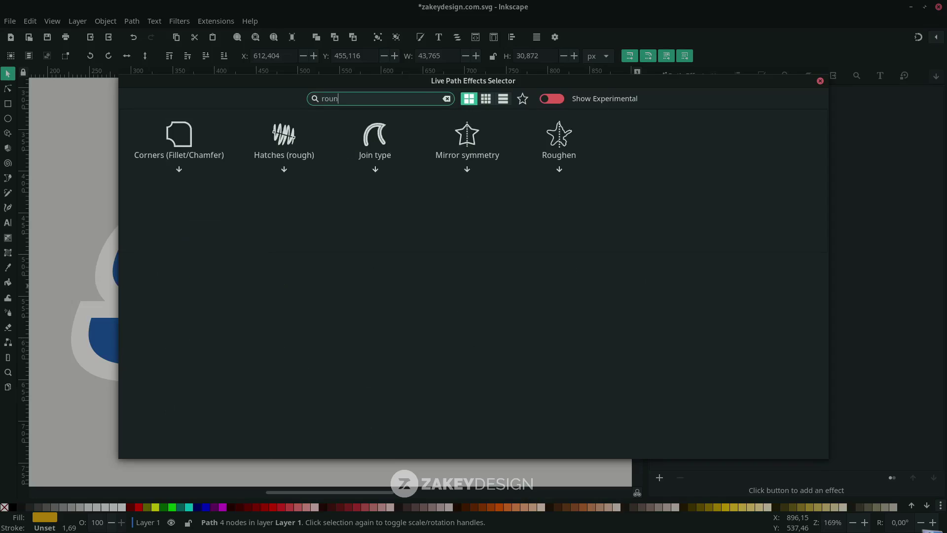
left_click(192, 150)
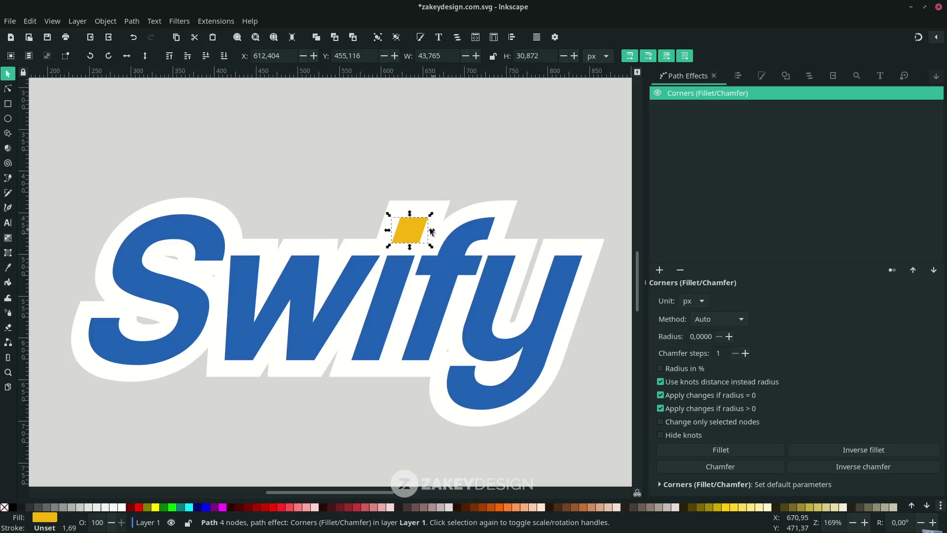
scroll(405, 225, "up", 3)
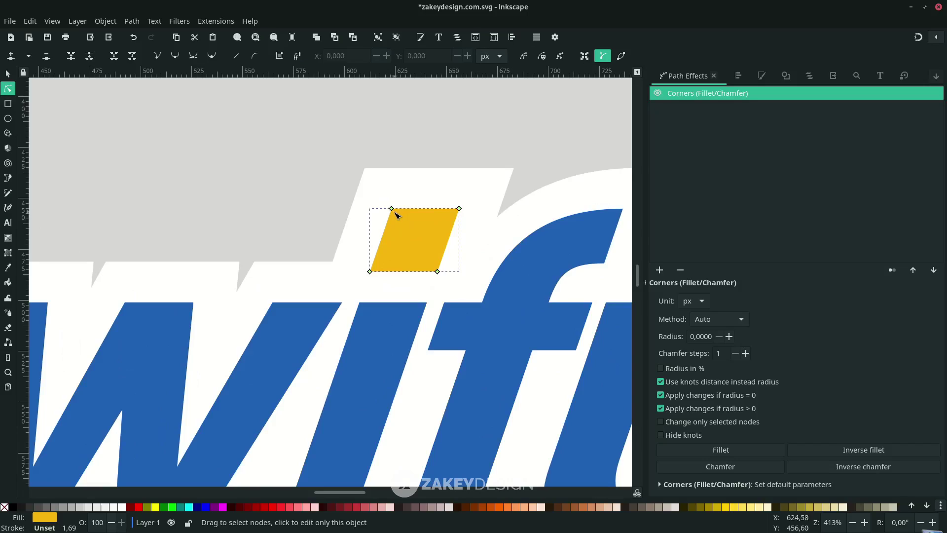
left_click_drag(394, 213, 402, 233)
key("ctrl+z")
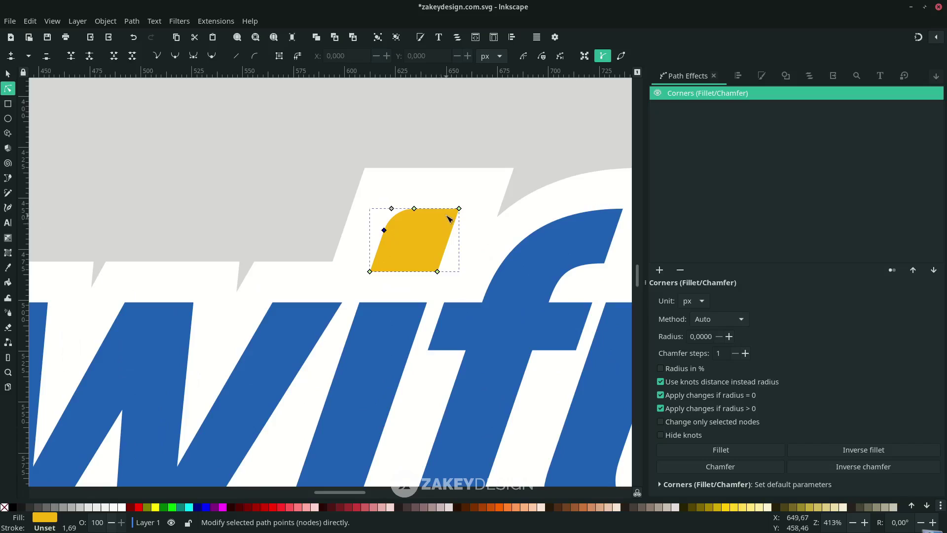
left_click_drag(390, 236, 385, 245)
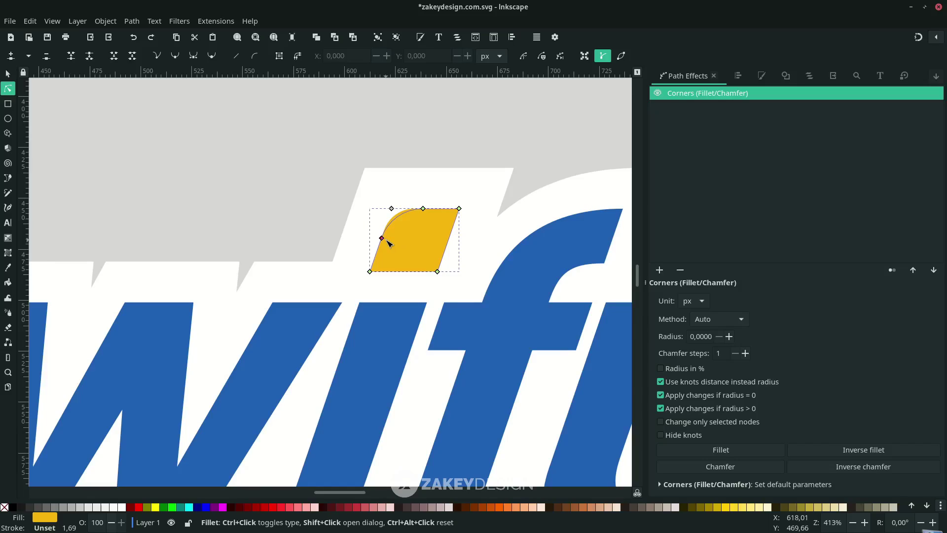
Add Corners (Fillet/Chamfer) to the white outline and round its corner above the i.
left_click(387, 177)
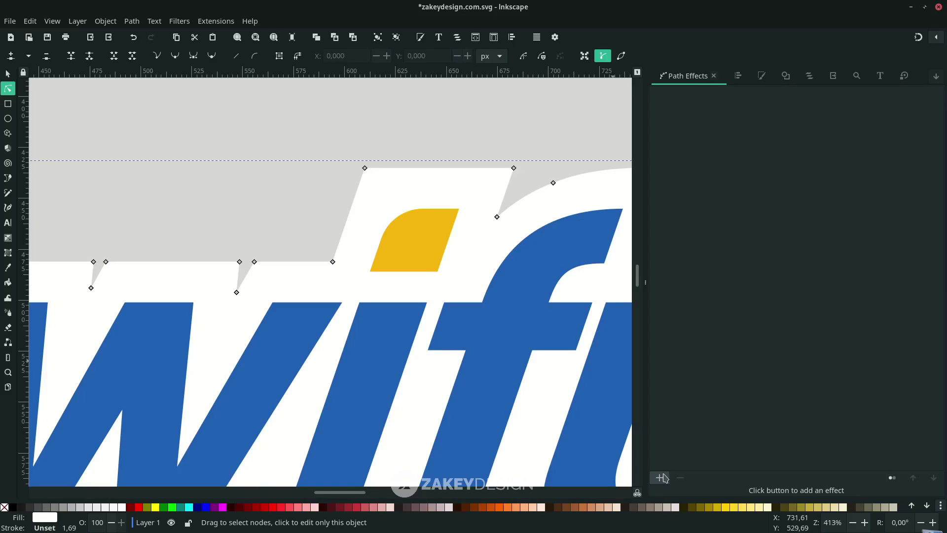
left_click(661, 477)
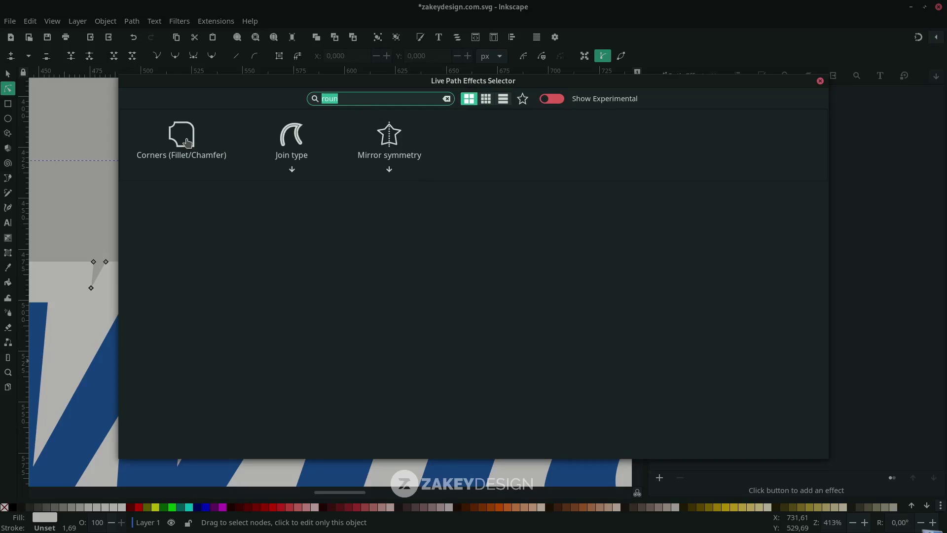
left_click(187, 143)
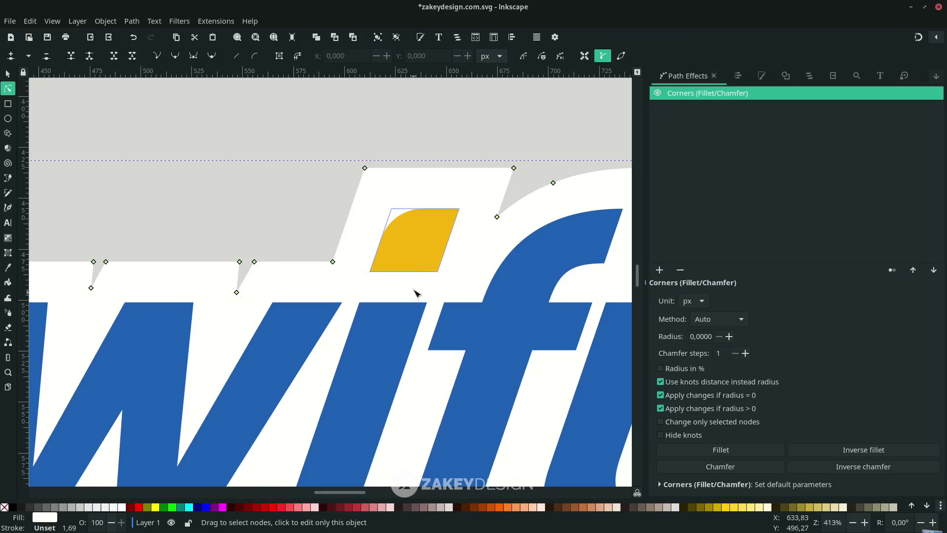
left_click_drag(365, 168, 384, 220)
scroll(391, 241, "down", 3)
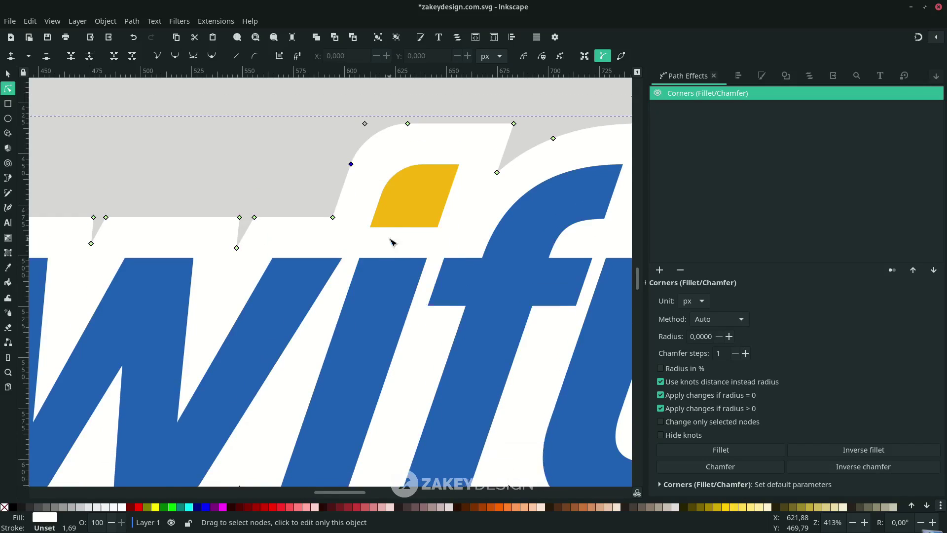
scroll(285, 182, "up", 4)
left_click(285, 183)
key("5")
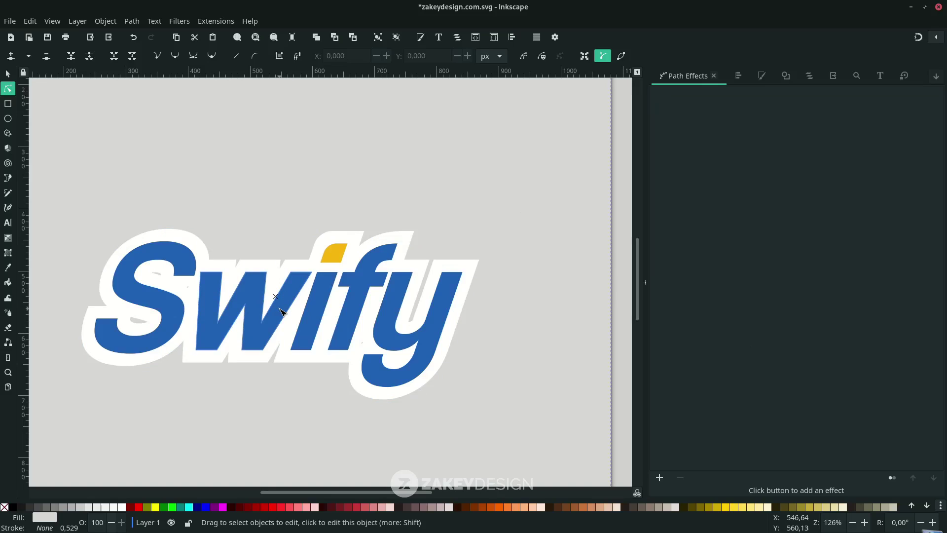
scroll(331, 302, "down", 2)
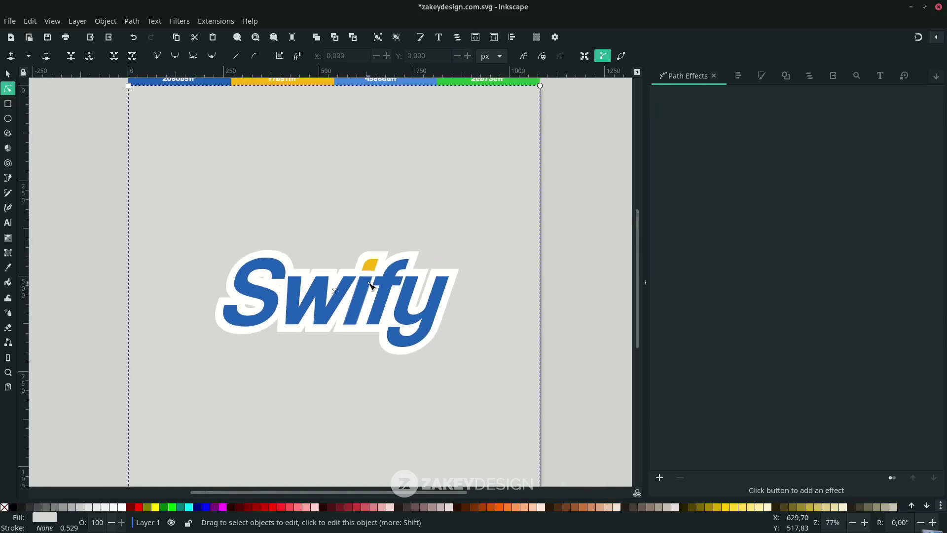
scroll(367, 251, "up", 4)
left_click(367, 252)
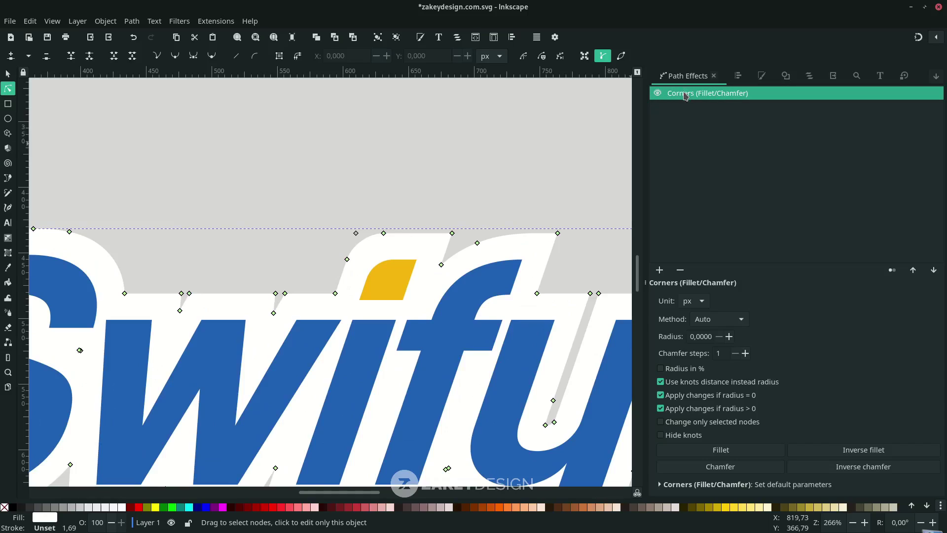
Bake the corner effects of the white outline and the i-dot into plain paths.
left_click(126, 22)
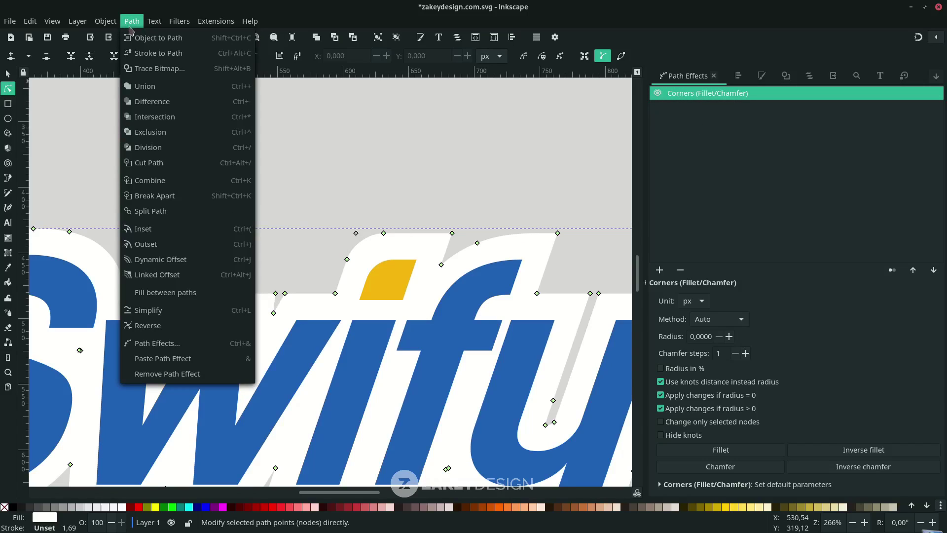
left_click(145, 38)
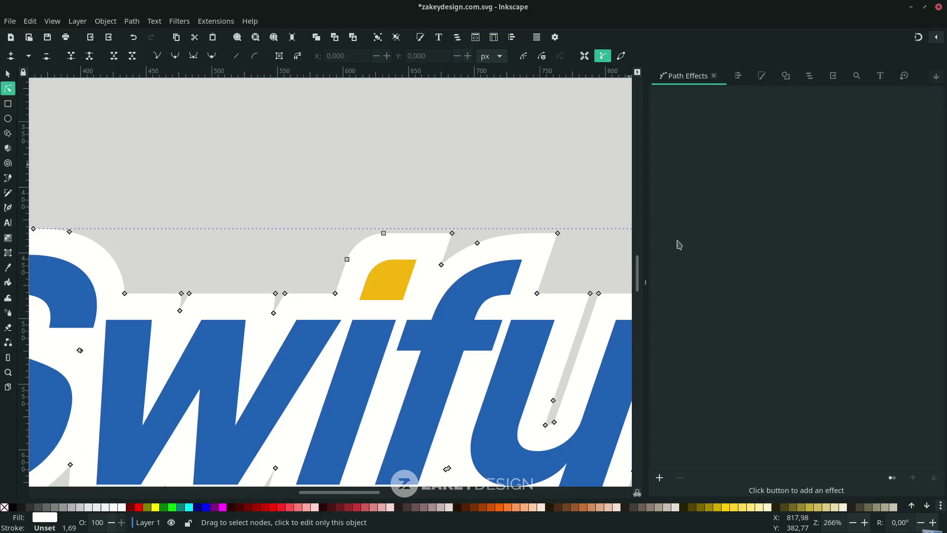
left_click(401, 287)
left_click(137, 22)
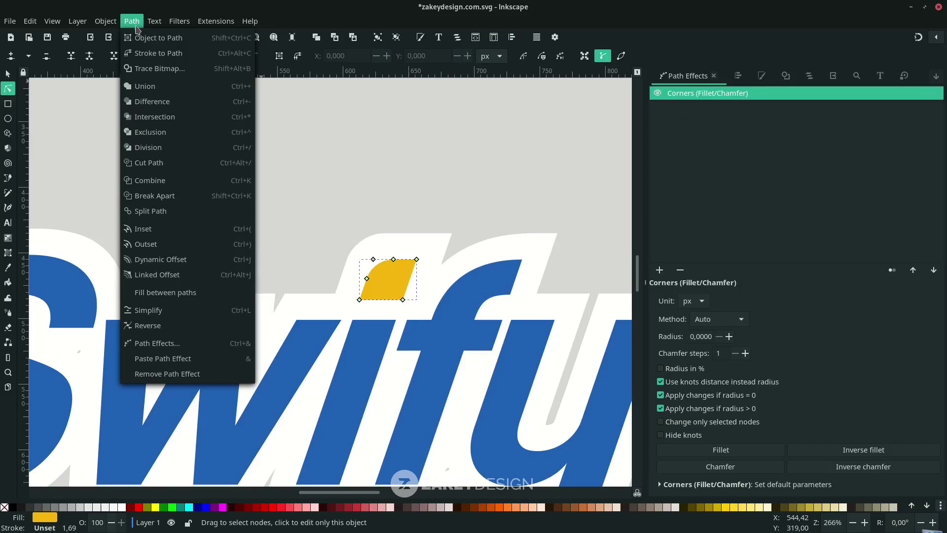
left_click(141, 39)
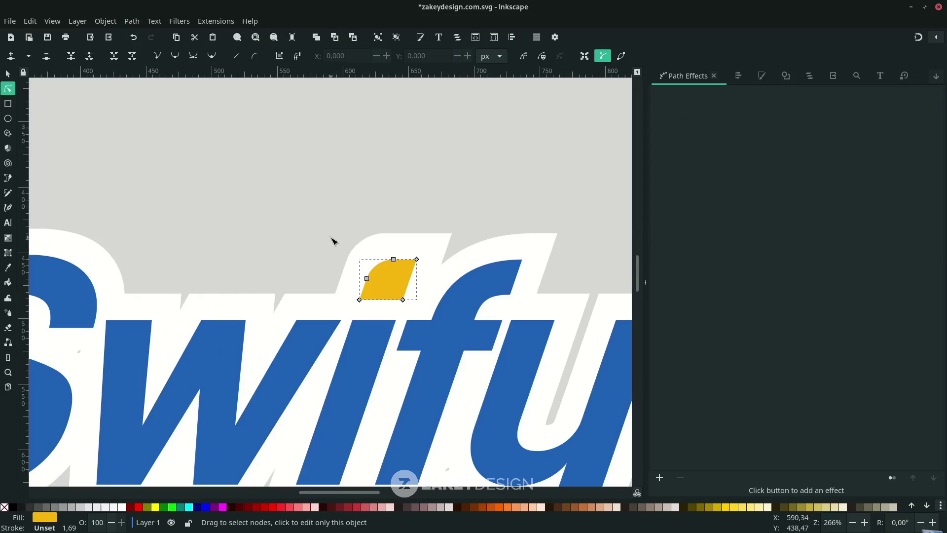
Select the S, w, i, i-dot, f and y shapes and group them together.
key("5")
key("Escape")
key("s")
scroll(508, 377, "up", 2)
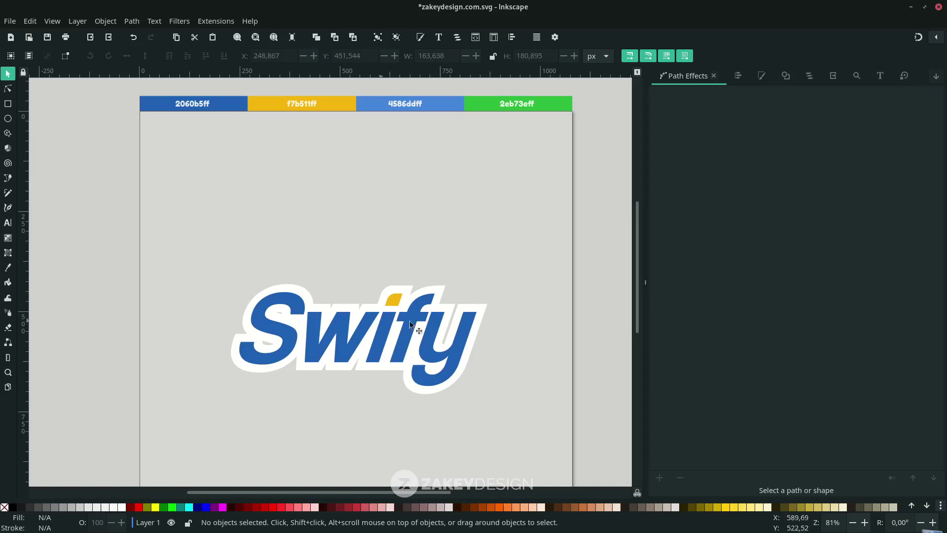
left_click(294, 344)
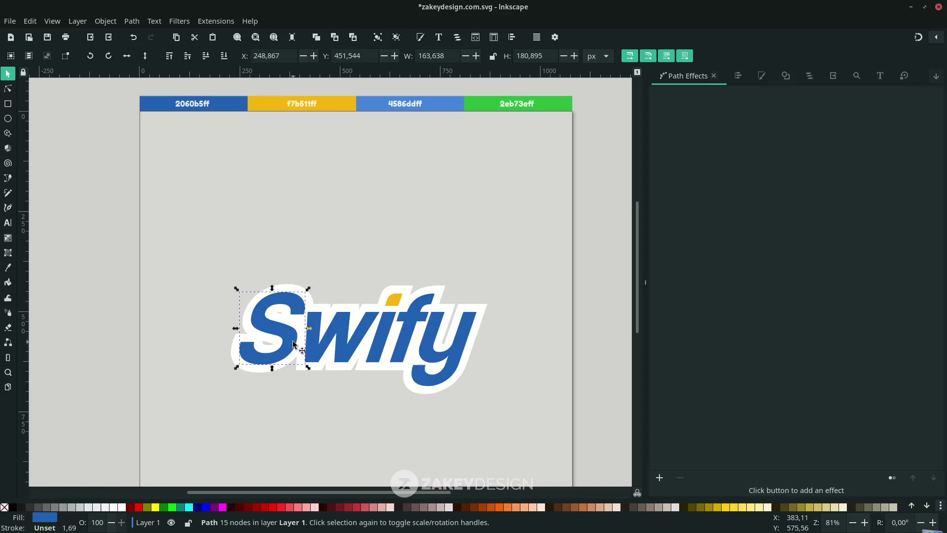
left_click(325, 348, "shift")
left_click(396, 299, "shift")
left_click(398, 300, "shift")
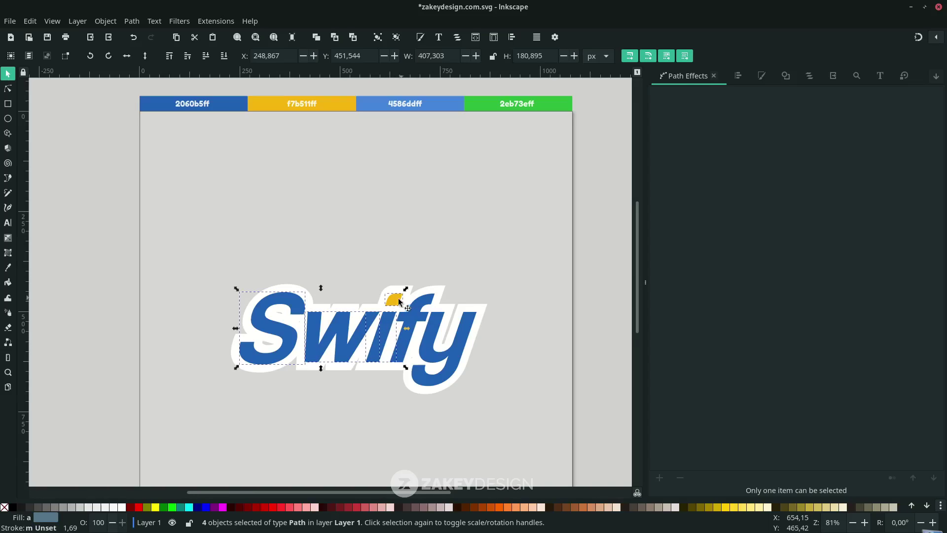
left_click(434, 325, "shift")
left_click(450, 357, "shift")
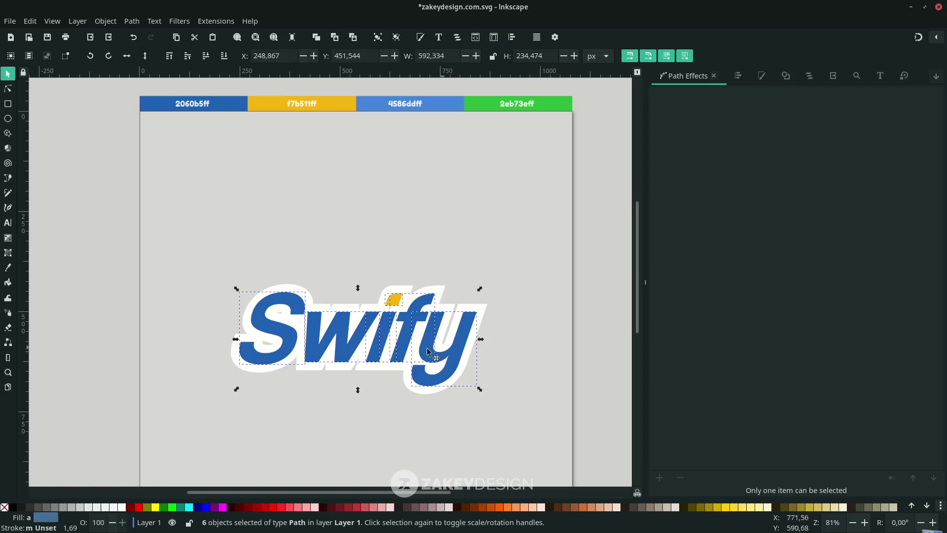
right_click(382, 337)
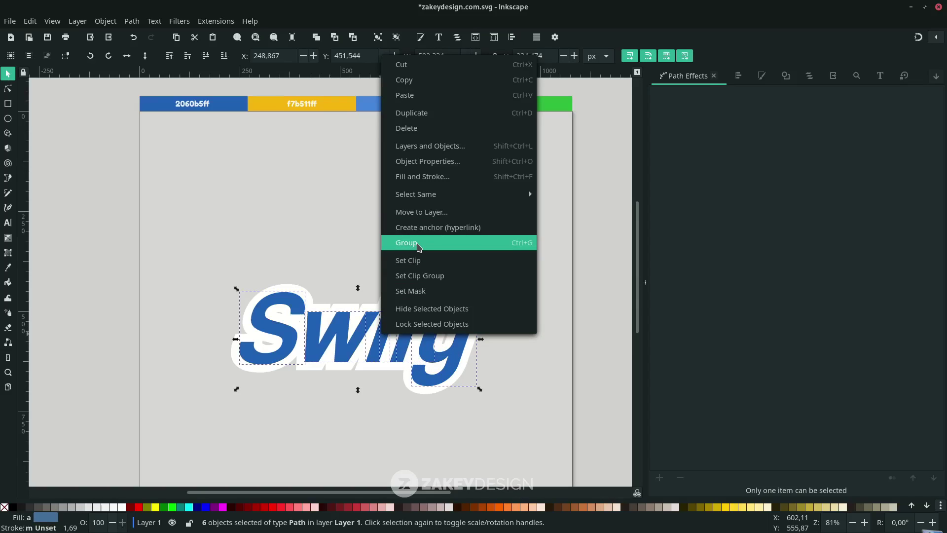
left_click(419, 243)
scroll(352, 345, "down", 1)
left_click(352, 360)
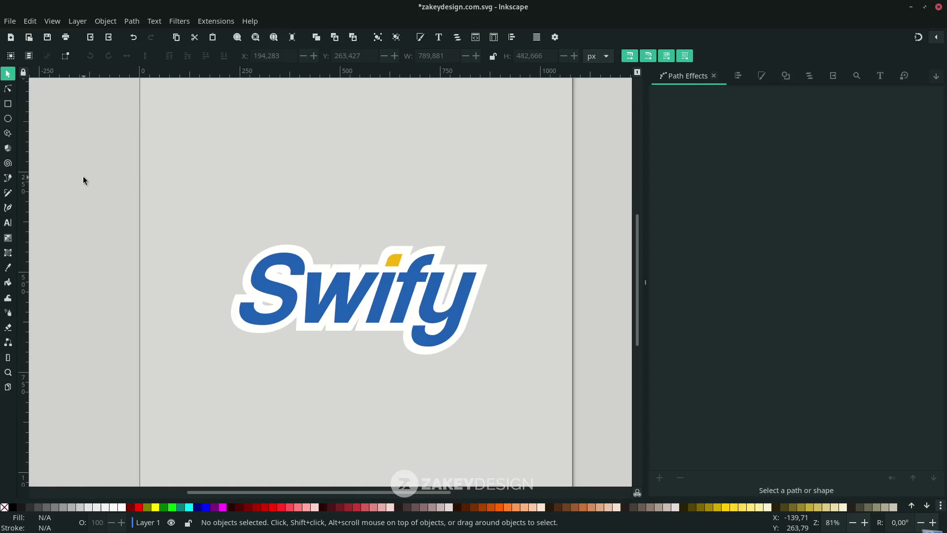
Start a Bezier swoosh left of the logo, drawing its first two pointed, curving strands.
key("b")
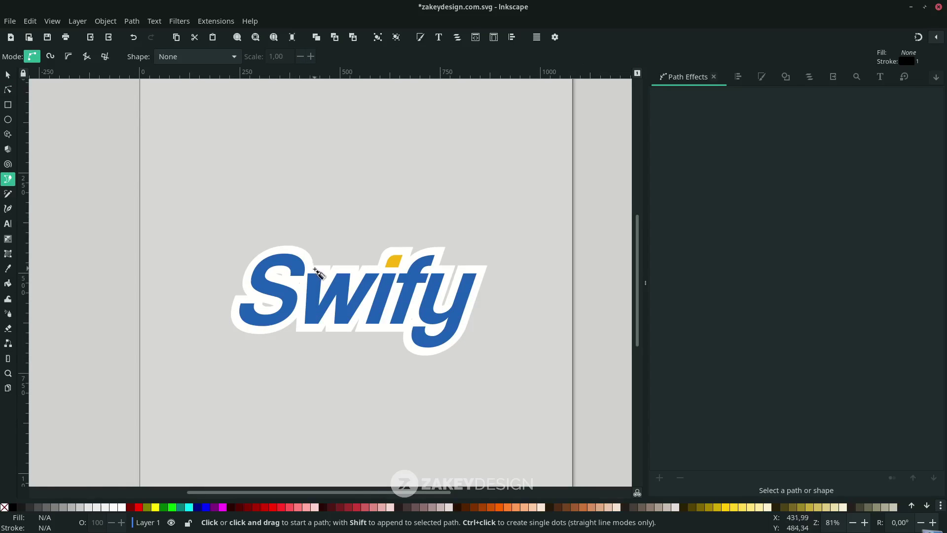
left_click(218, 335)
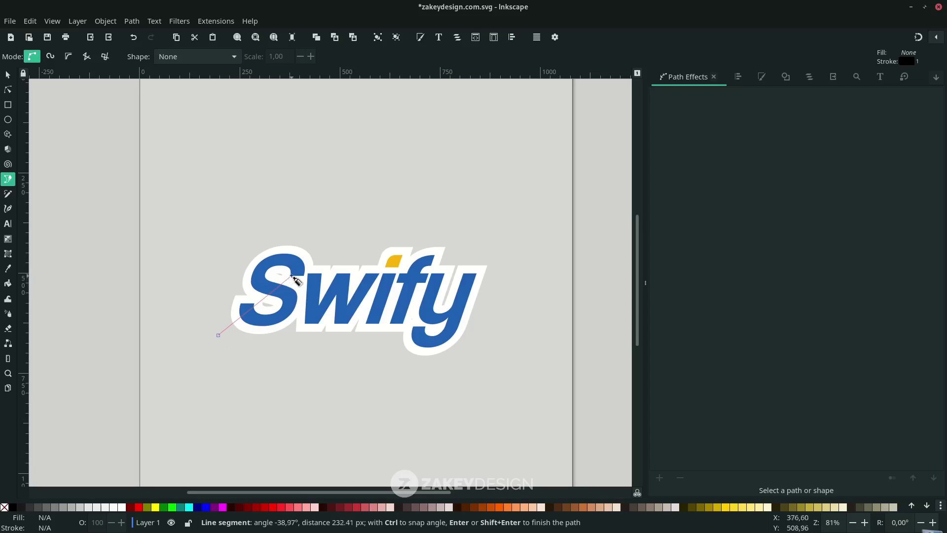
left_click_drag(279, 308, 316, 203)
left_click_drag(391, 168, 401, 184)
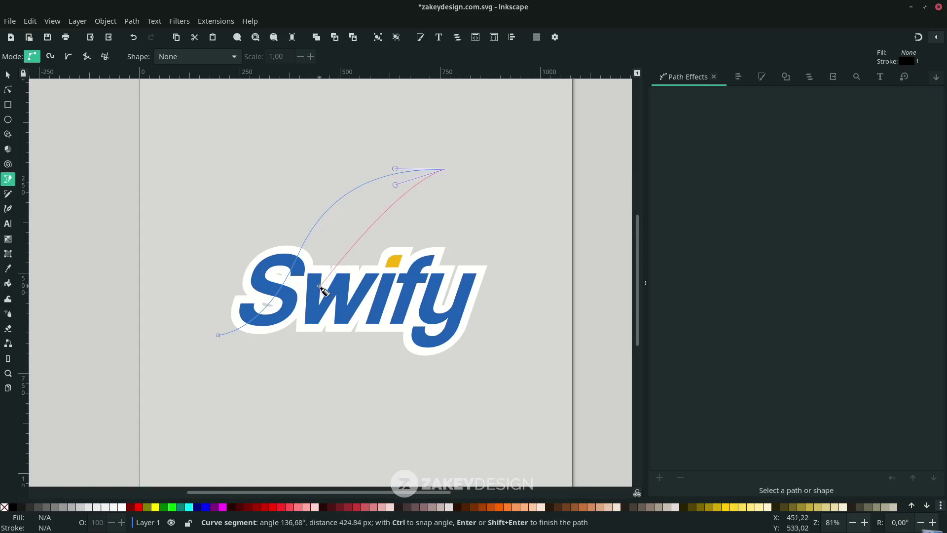
left_click_drag(314, 293, 274, 401)
left_click(226, 396)
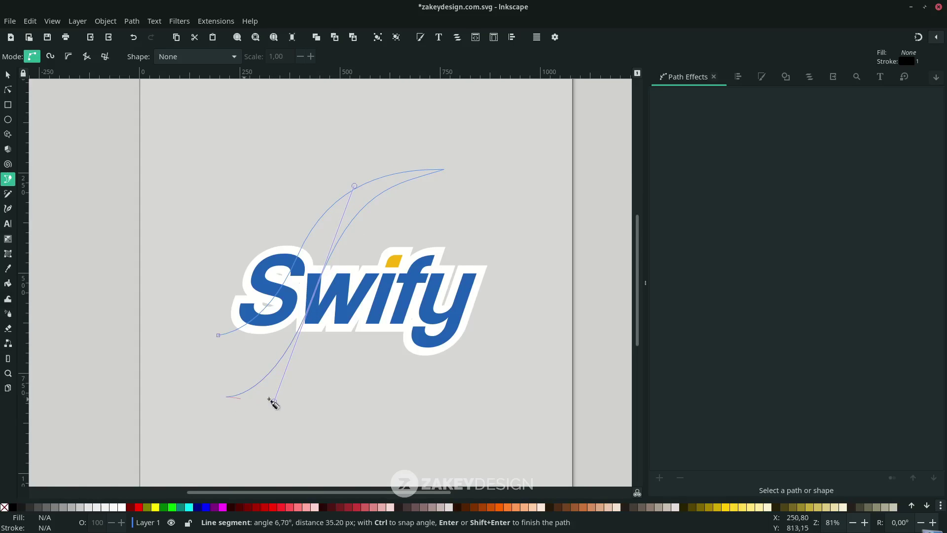
left_click_drag(325, 344, 368, 266)
left_click_drag(441, 198, 418, 209)
mouse_move(345, 341)
left_mouse_down()
mouse_move(324, 419)
mouse_move(359, 344)
mouse_move(352, 333)
left_mouse_up()
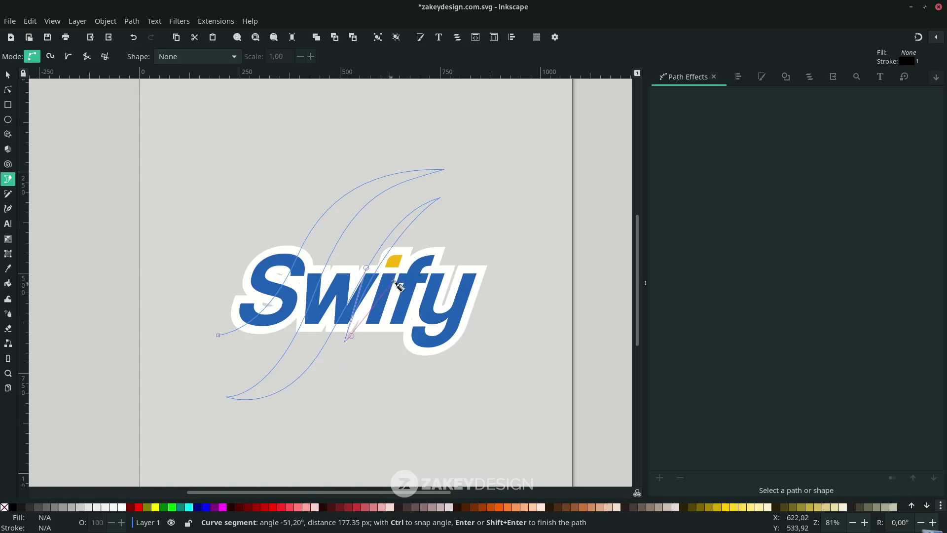
Draw the third strand and the base, closing the swoosh at its start node.
left_click_drag(427, 247, 464, 229)
left_click(501, 174)
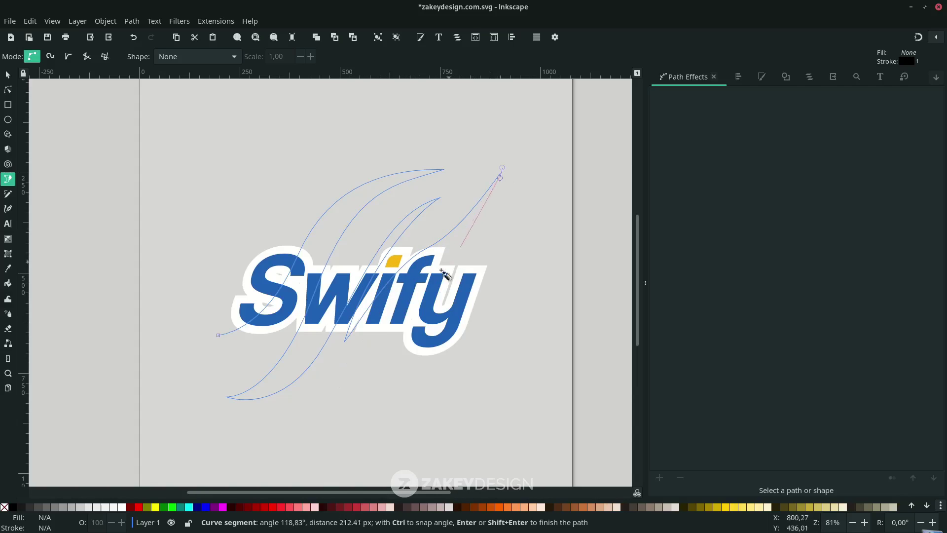
left_click(347, 372)
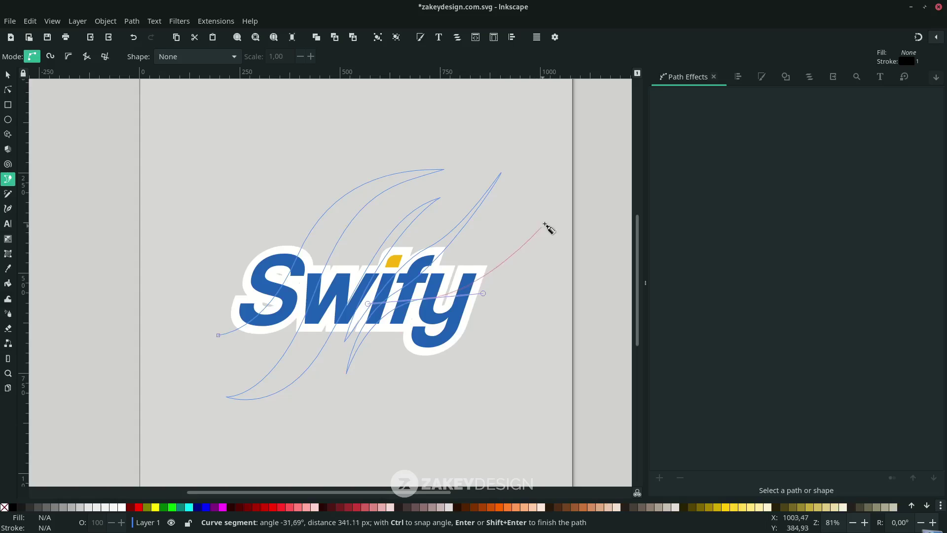
left_click_drag(546, 227, 377, 371)
left_click(363, 422)
left_click(228, 431)
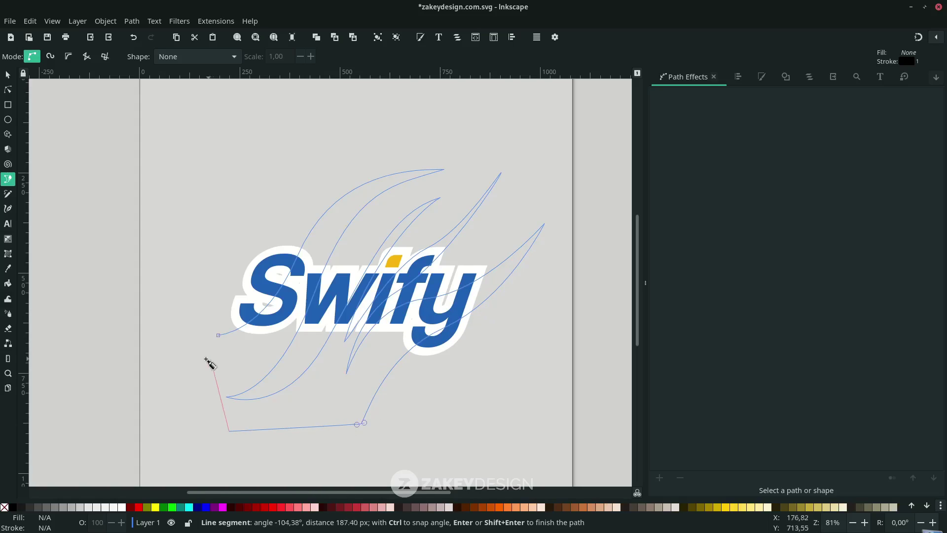
left_click(198, 368)
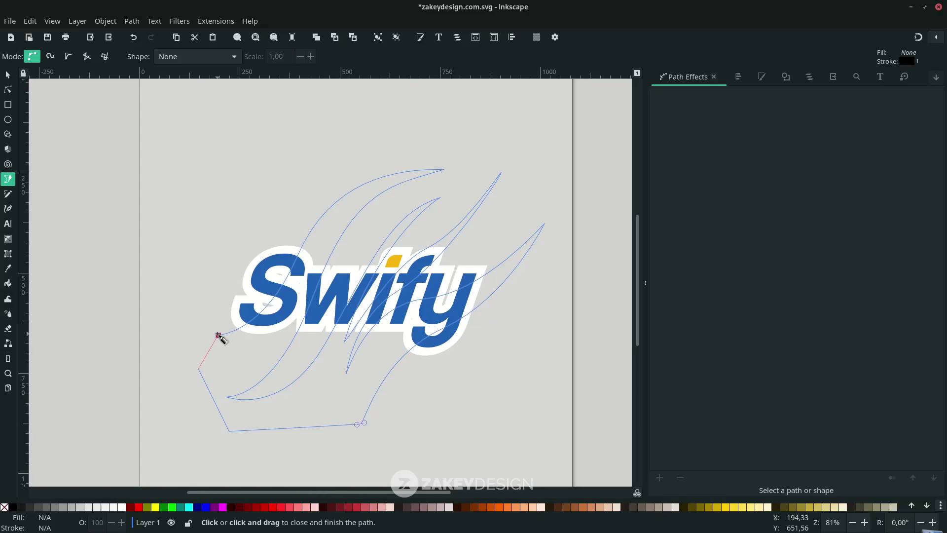
left_click(219, 335)
key("minus")
key("d")
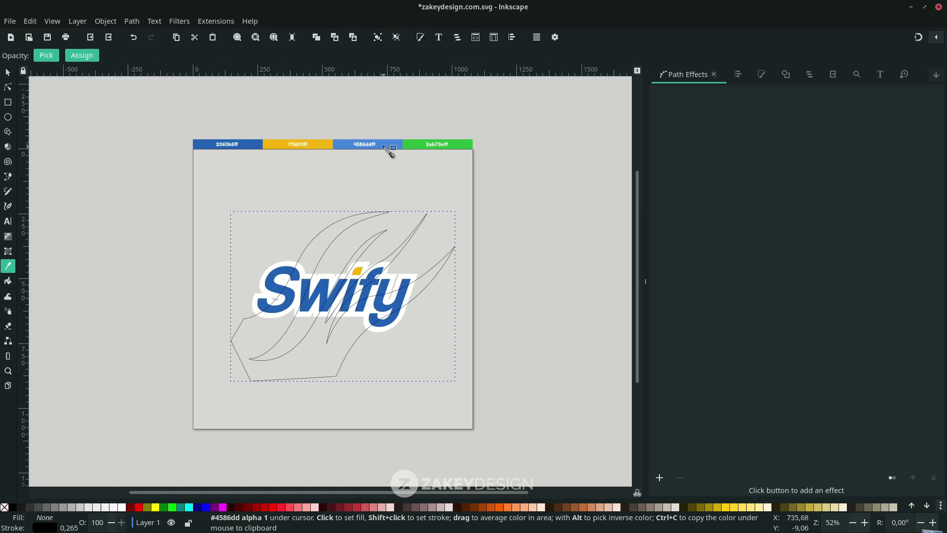
Fill the swoosh with #4586dd blue and remove its outline.
left_click(384, 147)
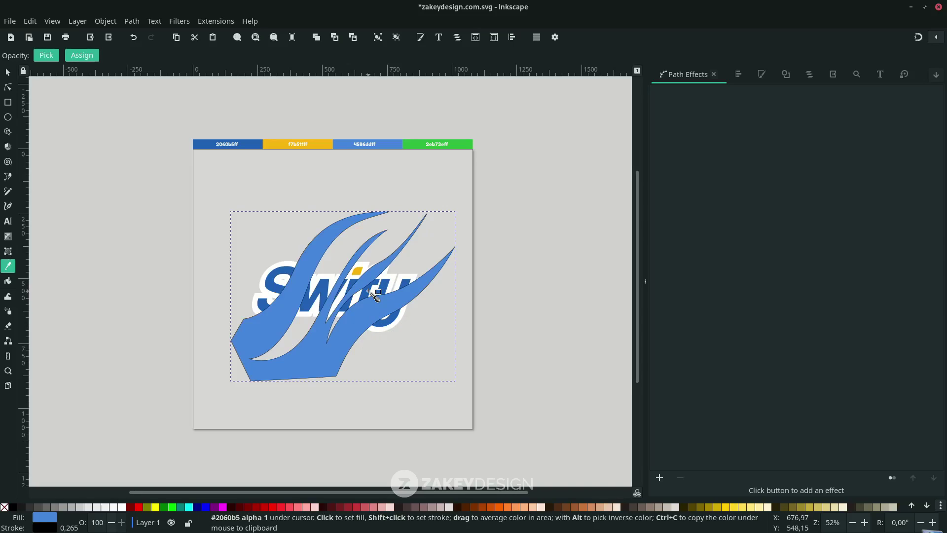
key("s")
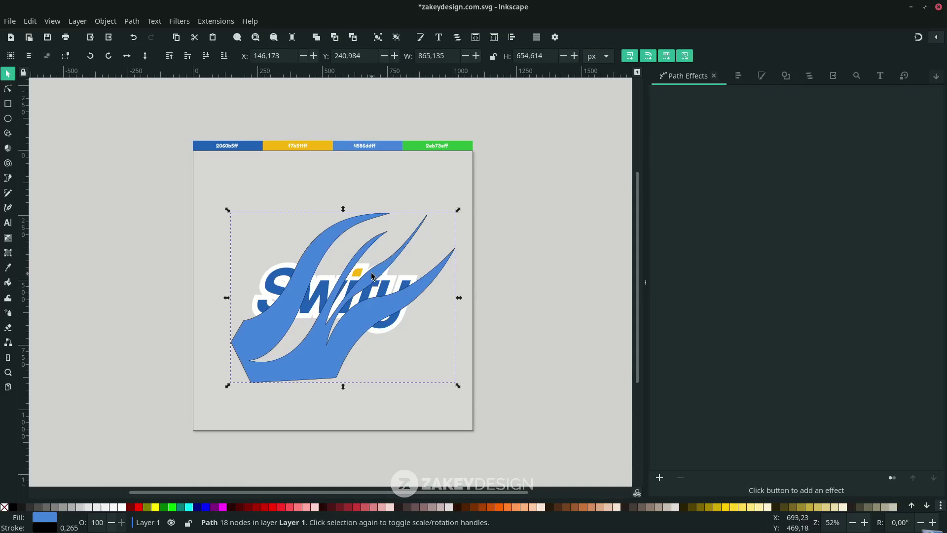
right_click(53, 527)
left_click(92, 519)
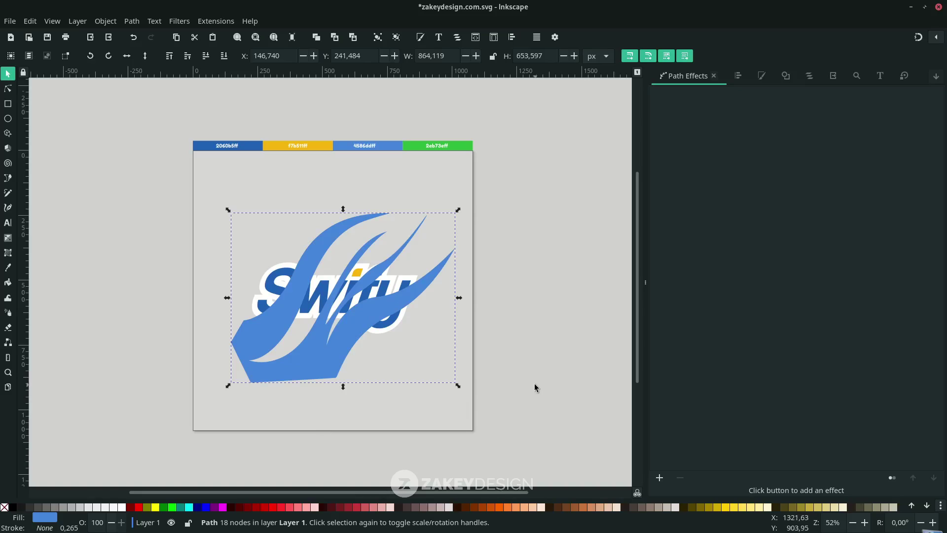
scroll(506, 382, "up", 2)
scroll(507, 336, "left", 3)
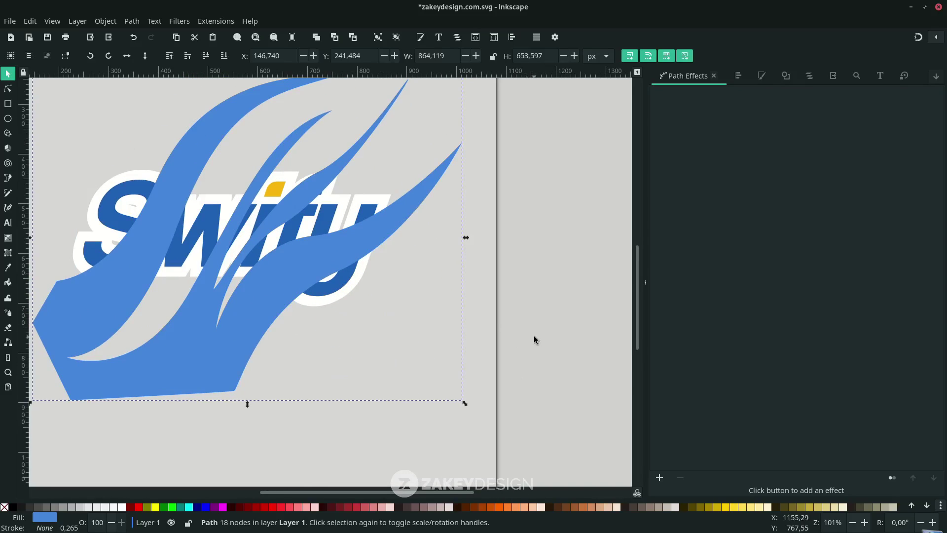
Raise the Swify letters above the swoosh and clip the swoosh into them as shine stripes.
key("Escape")
left_click(354, 338)
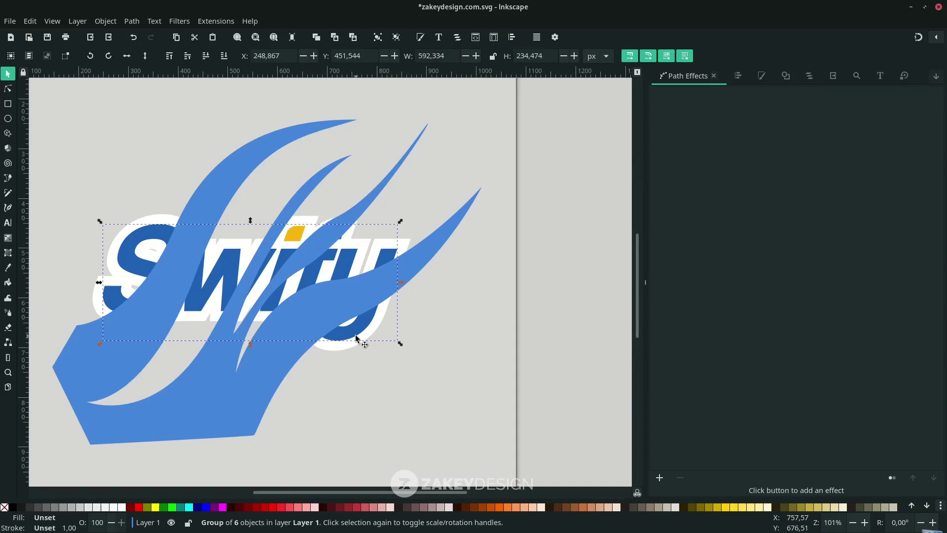
key("Home")
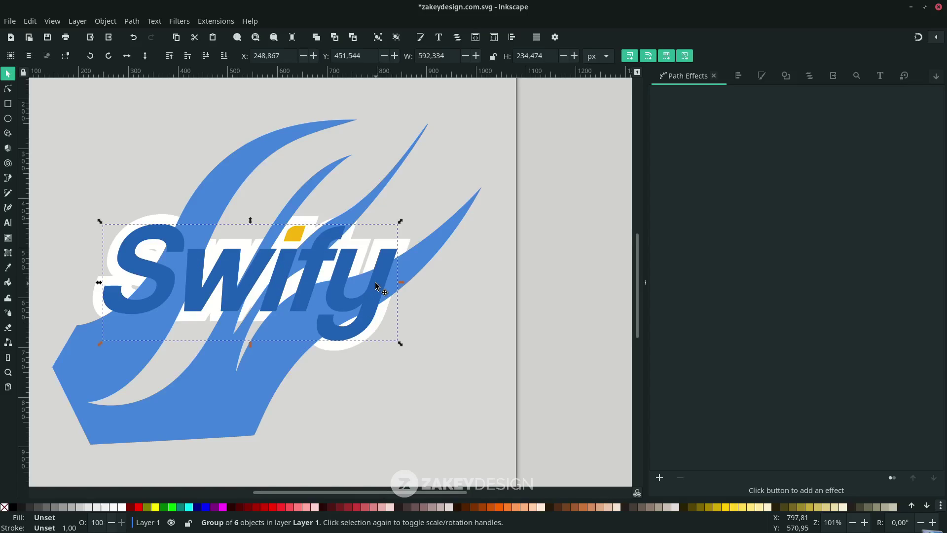
left_click(451, 238, "shift")
right_click(451, 237)
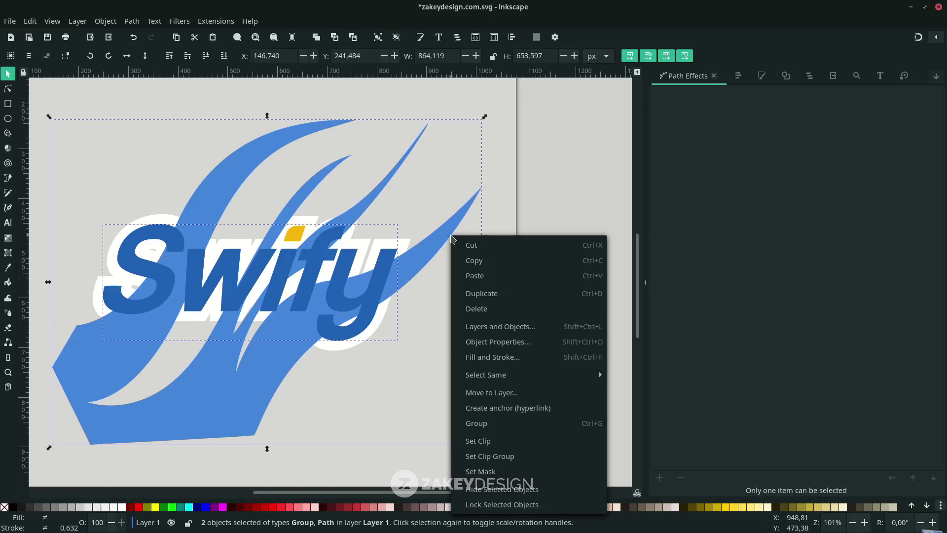
left_click(546, 450)
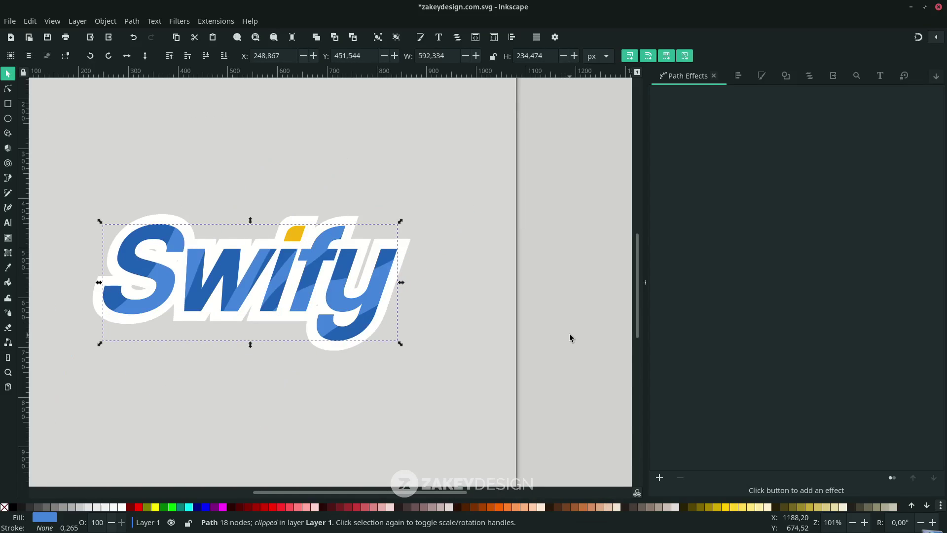
scroll(569, 333, "left", 4)
left_click(617, 350)
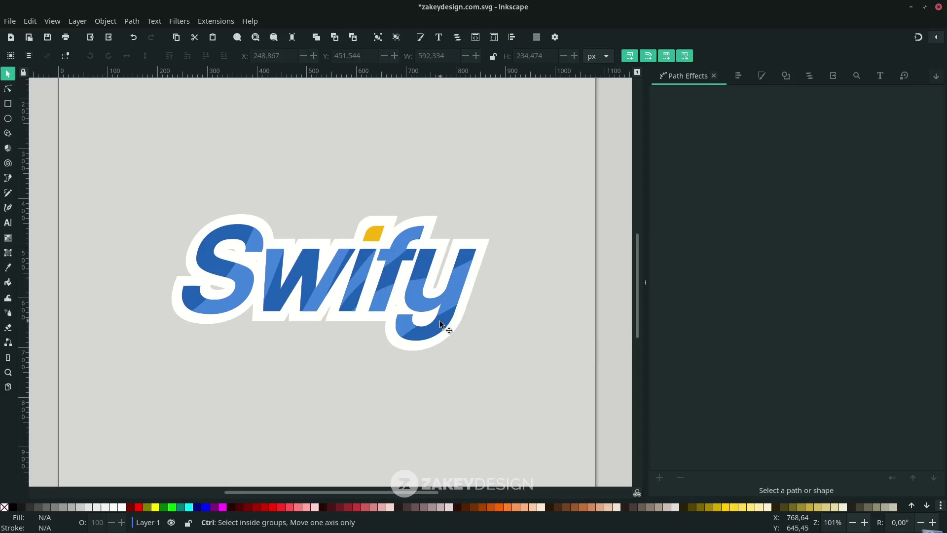
scroll(439, 323, "down", 2)
scroll(433, 321, "up", 1)
scroll(395, 345, "down", 2)
scroll(383, 356, "up", 2)
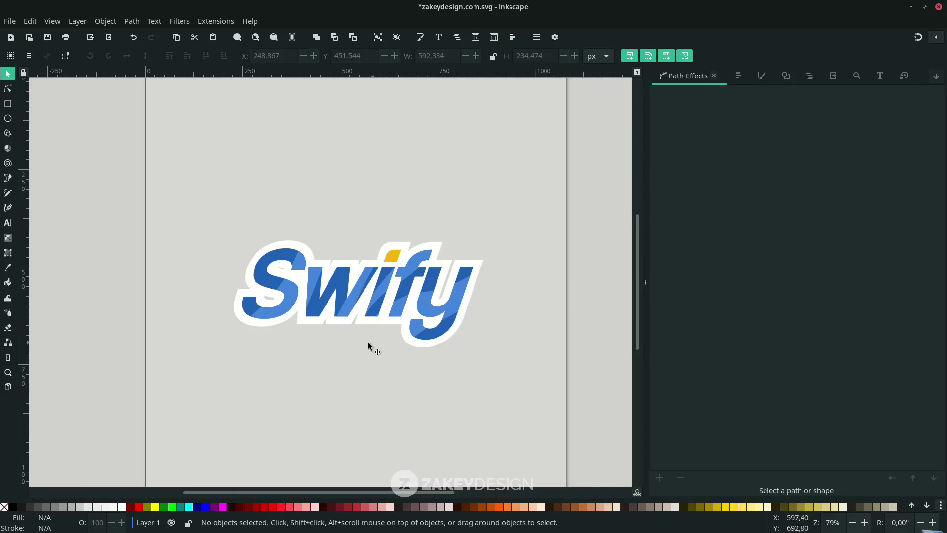
scroll(338, 297, "down", 2)
scroll(350, 315, "up", 2)
scroll(370, 323, "down", 2)
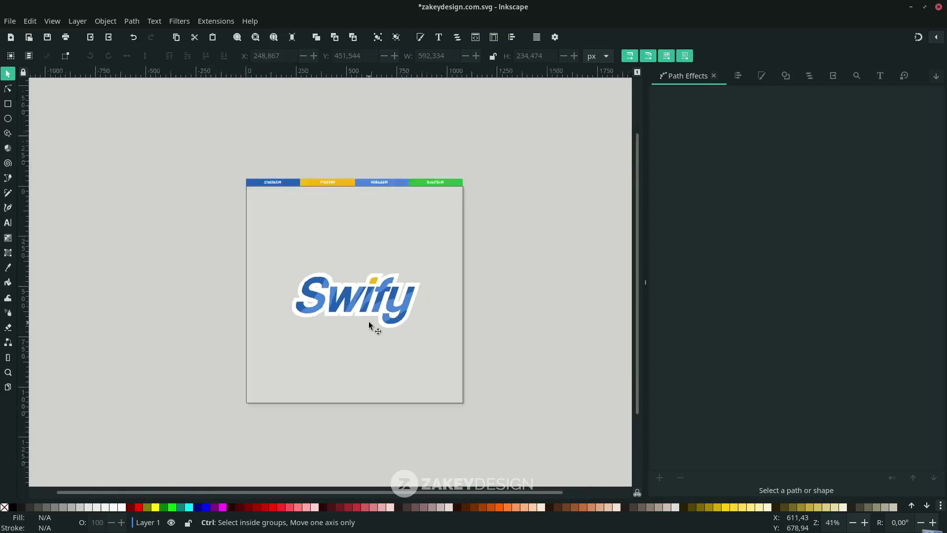
scroll(372, 327, "up", 2)
scroll(347, 389, "down", 1)
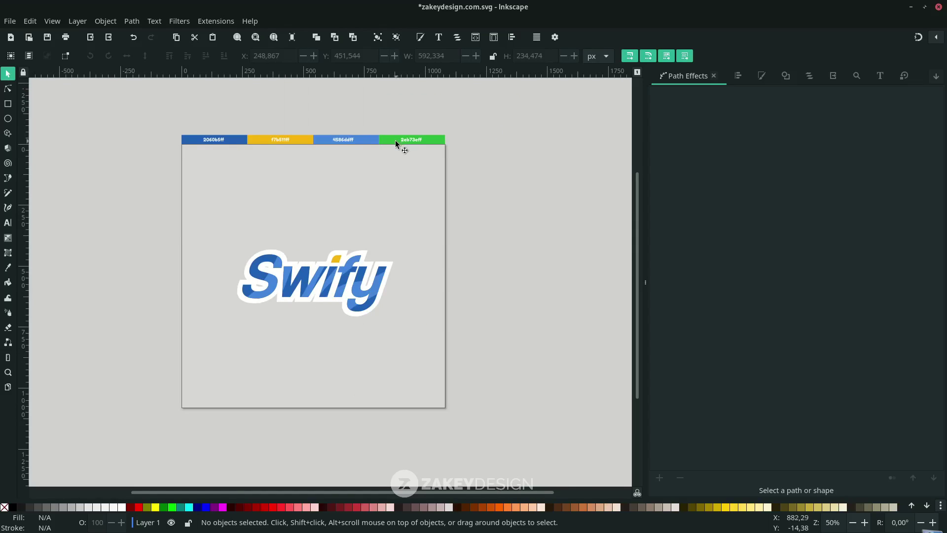
scroll(388, 313, "up", 3)
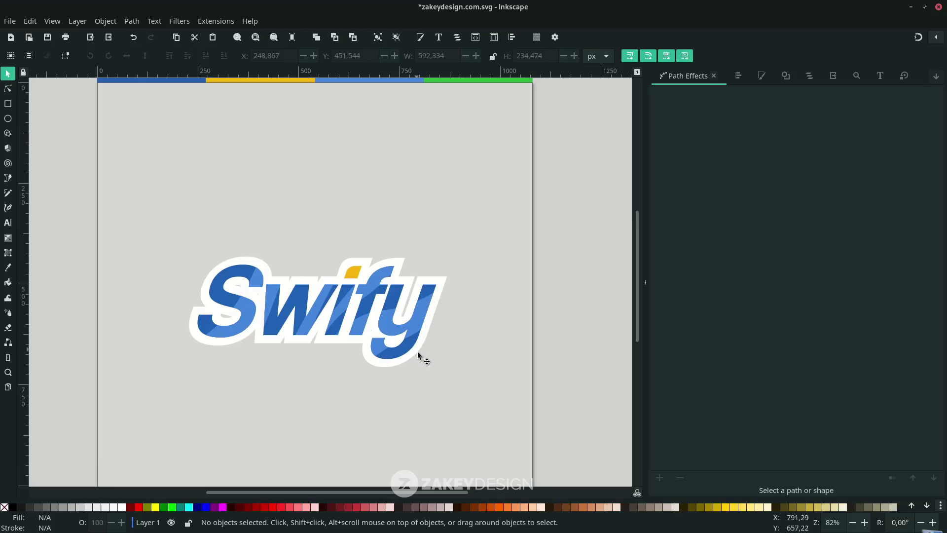
Offset the white outline copy slightly right and down.
left_click(433, 328)
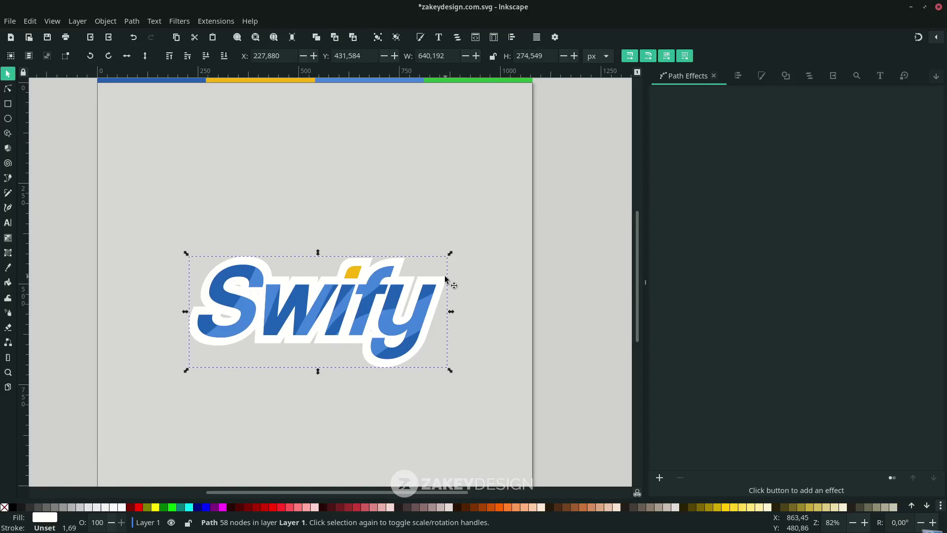
key("ctrl")
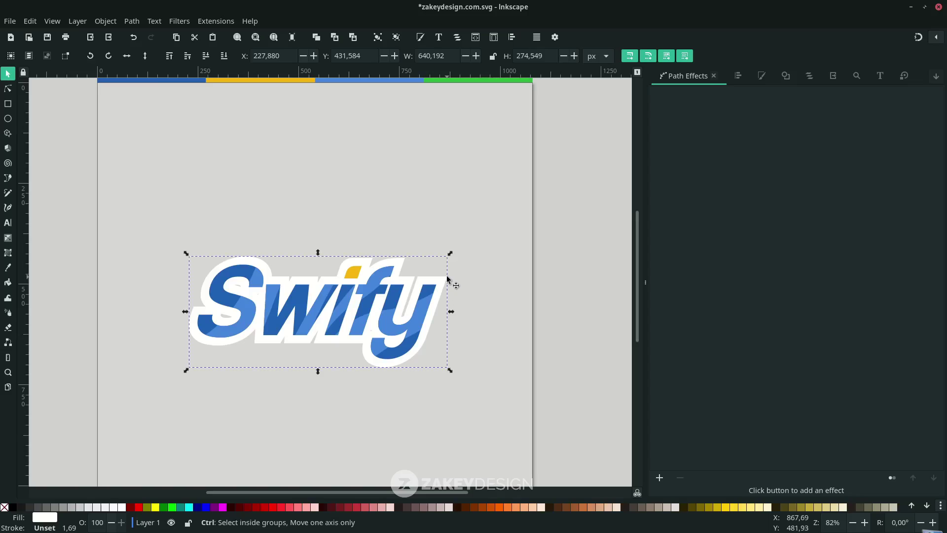
key("ctrl+z")
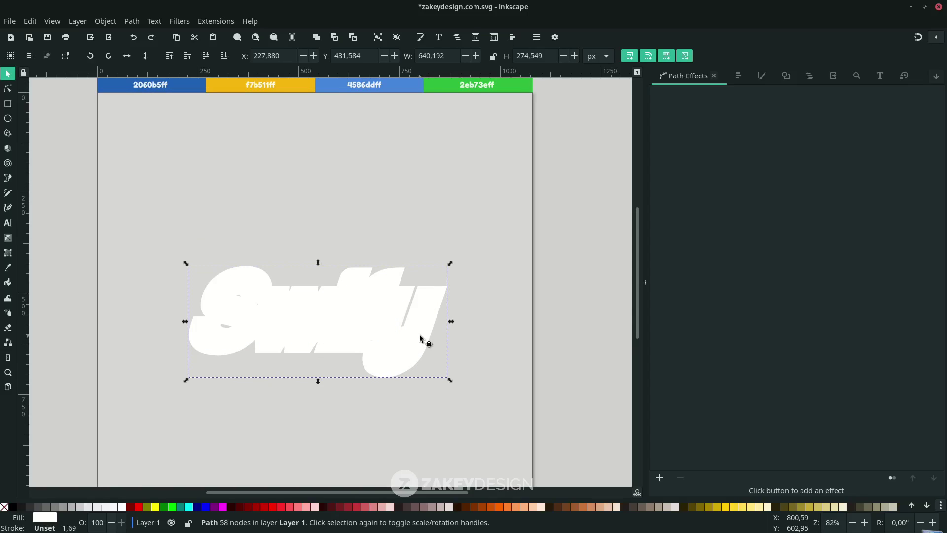
left_click_drag(422, 338, 424, 339)
scroll(424, 339, "up", 3)
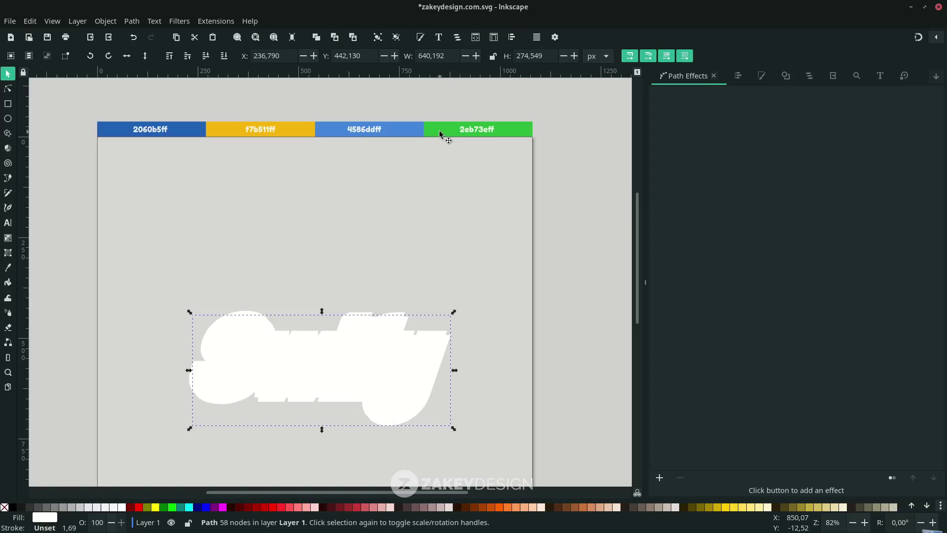
Fill the copy with #2eb73e green and lower it two steps behind the lettering and outline.
key("d")
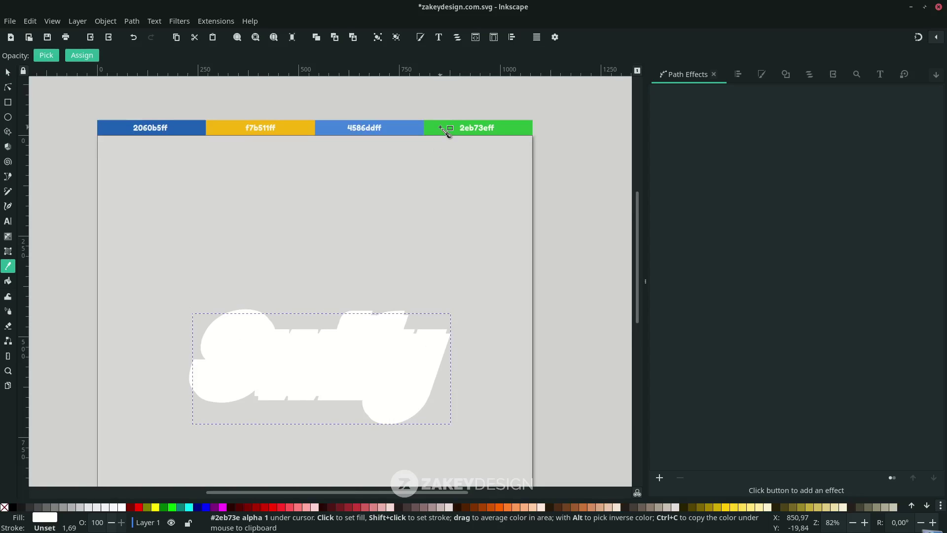
left_click(444, 130)
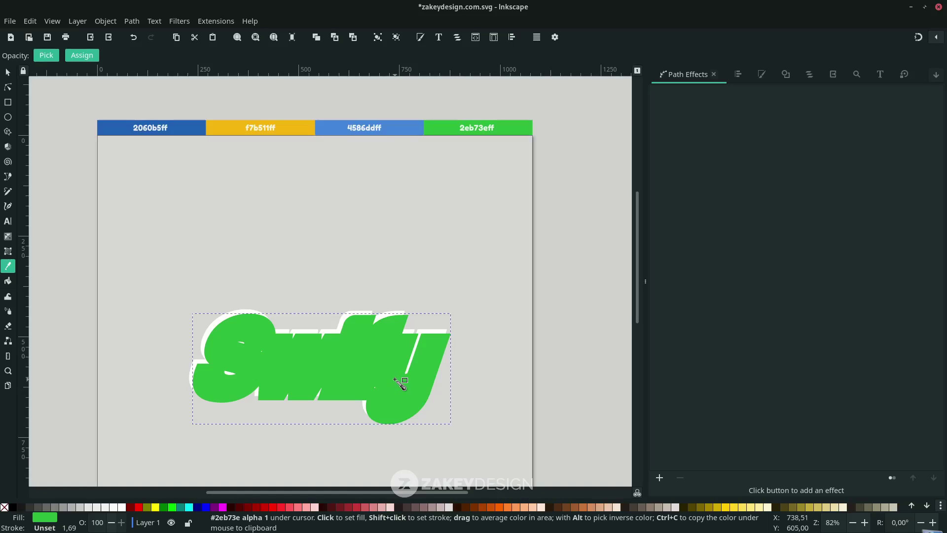
key("s")
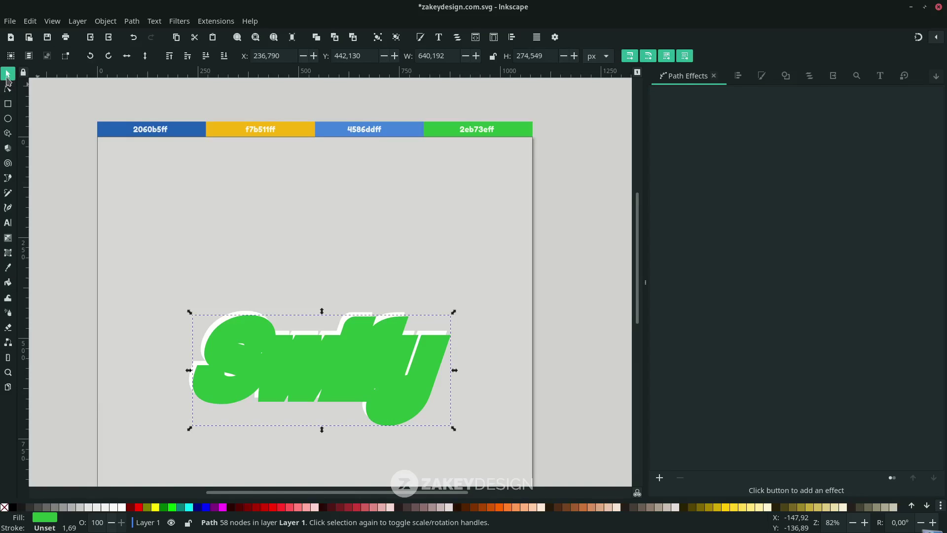
left_click(206, 56)
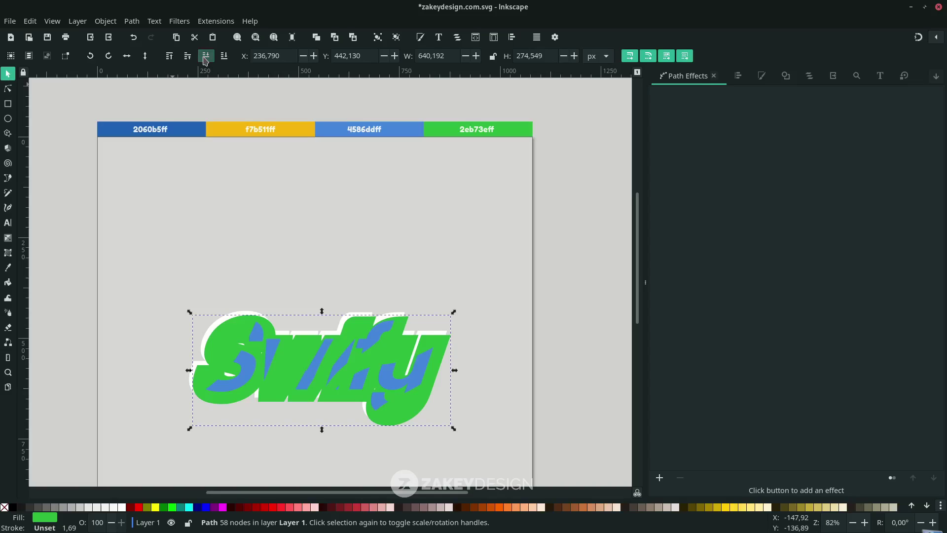
left_click(206, 55)
Raise the white outline to the top and select it together with the green shadow.
scroll(483, 217, "up", 2)
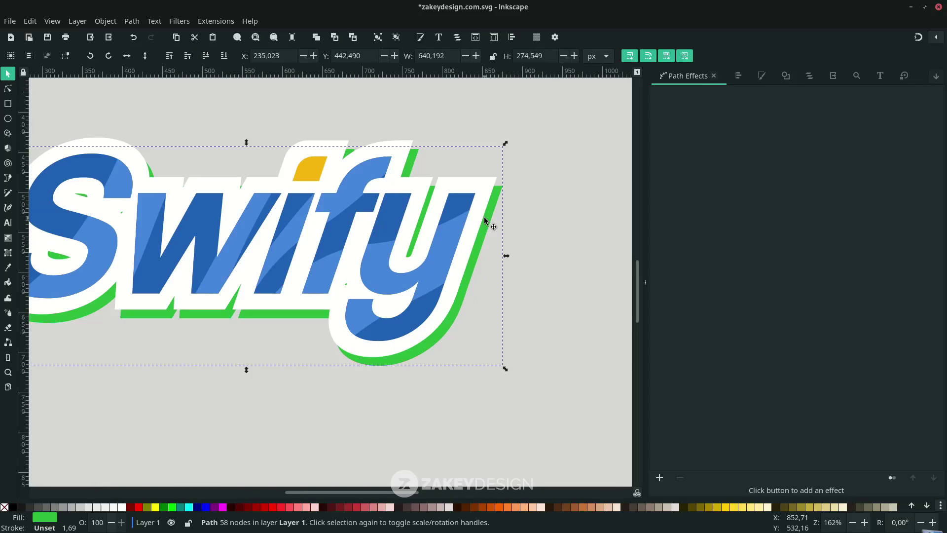
scroll(500, 212, "up", 2)
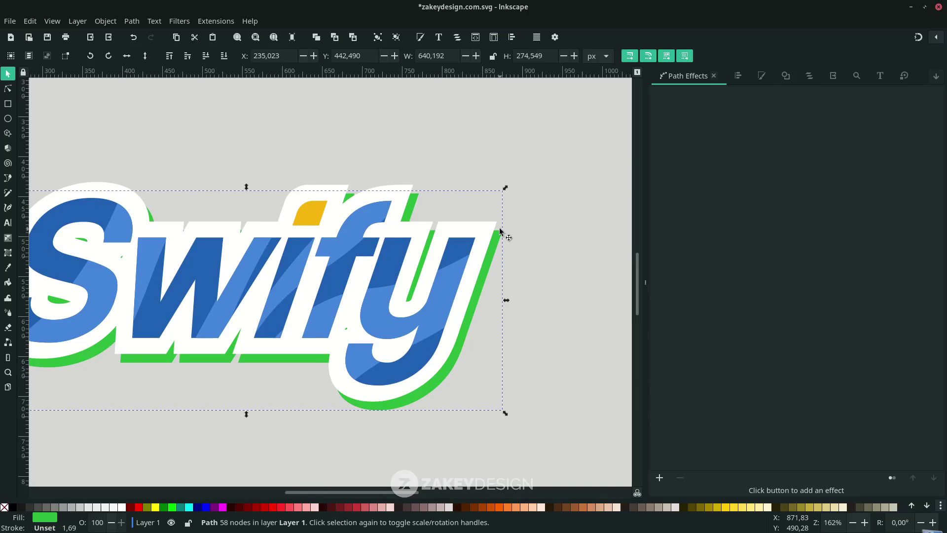
key("1")
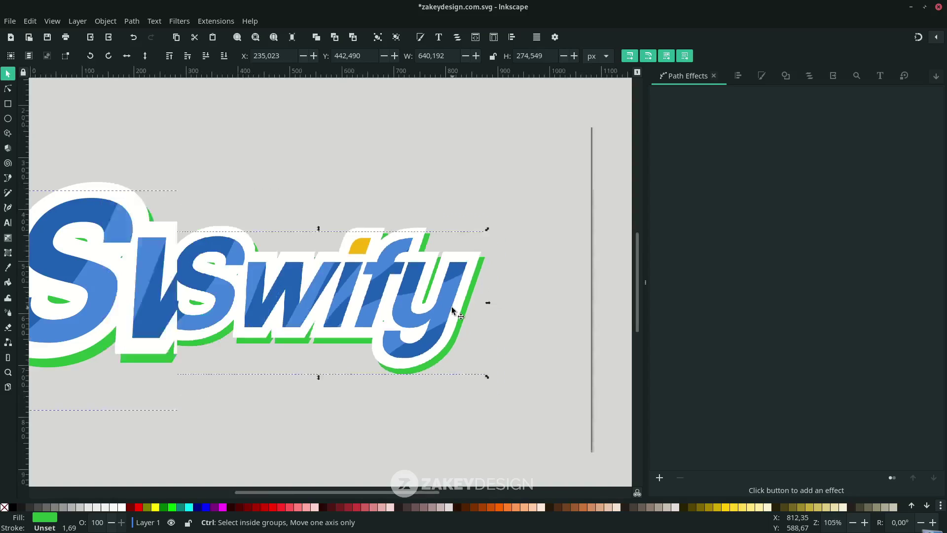
left_click(515, 278, "alt")
key("ctrl")
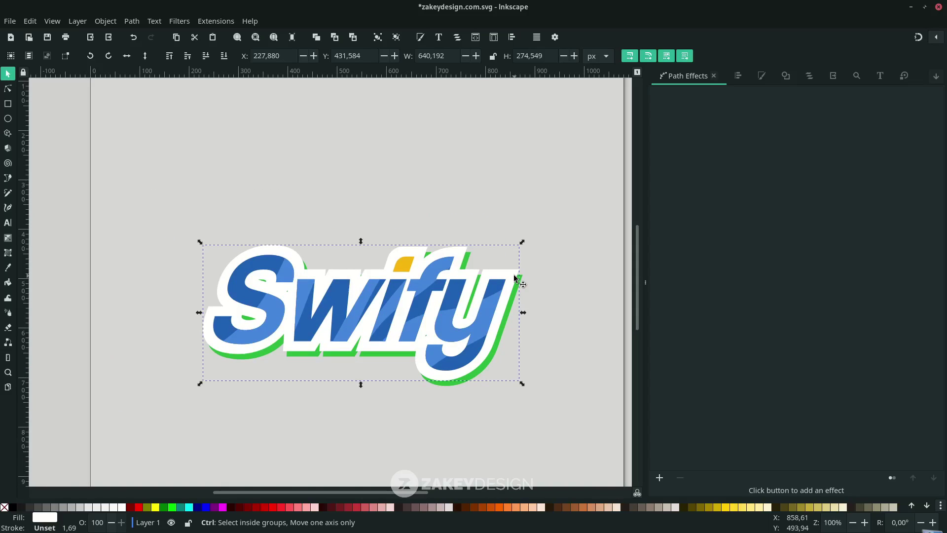
key("Home")
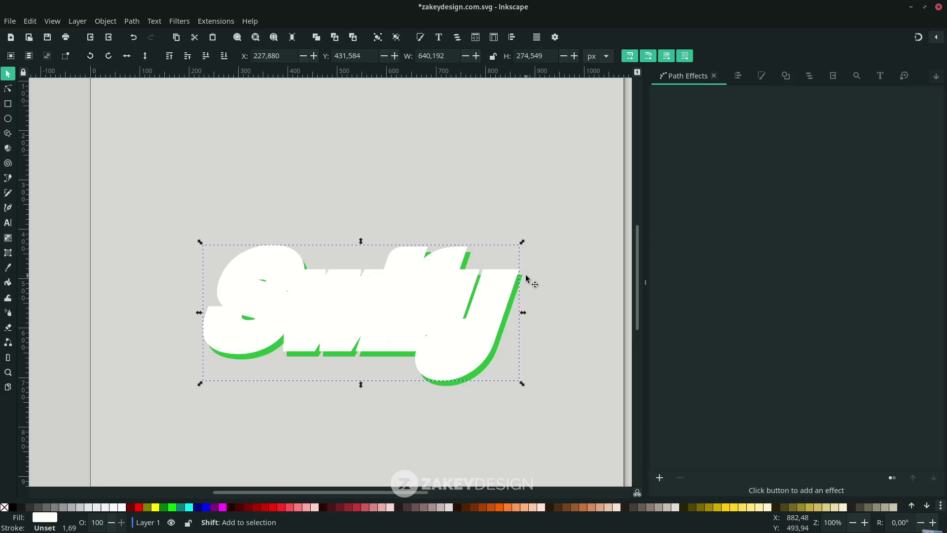
left_click(522, 280, "alt+shift")
scroll(524, 279, "up", 3)
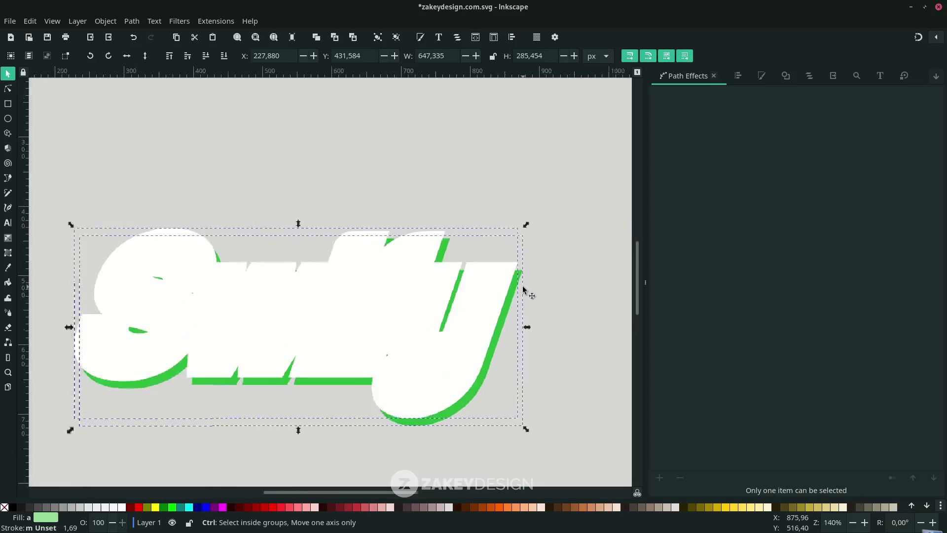
Interpolate between the two paths with 200 steps and apply the blend.
left_click(217, 21)
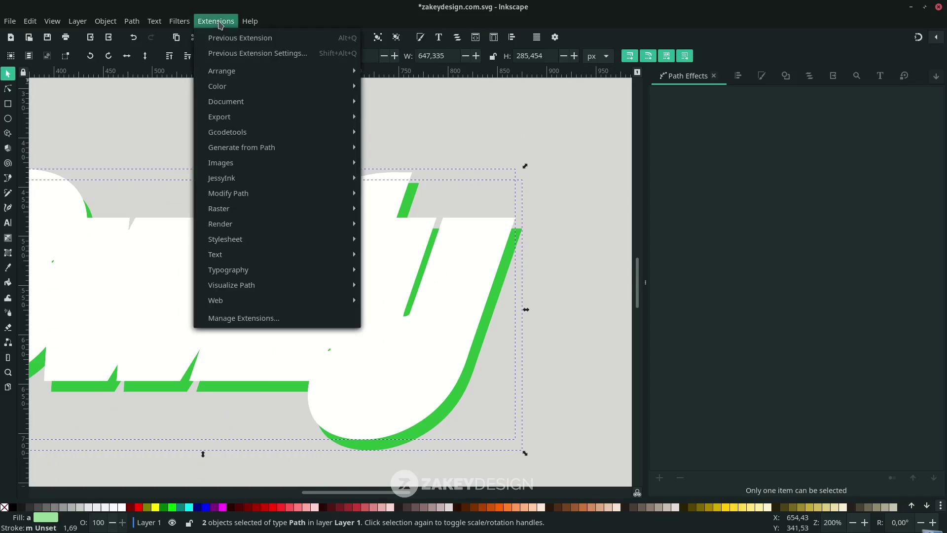
mouse_move(311, 152)
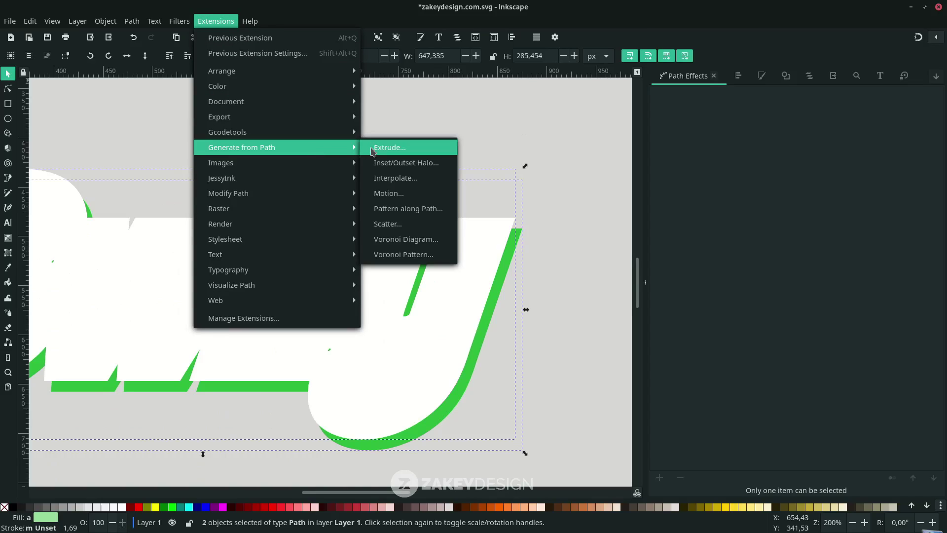
left_click(412, 181)
left_click_drag(412, 187, 582, 214)
double_click(735, 253)
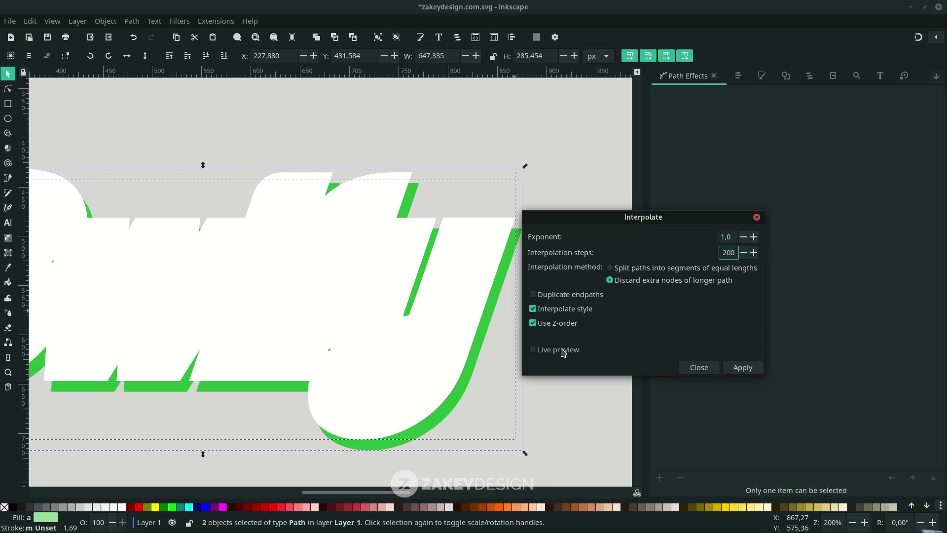
left_click(536, 351)
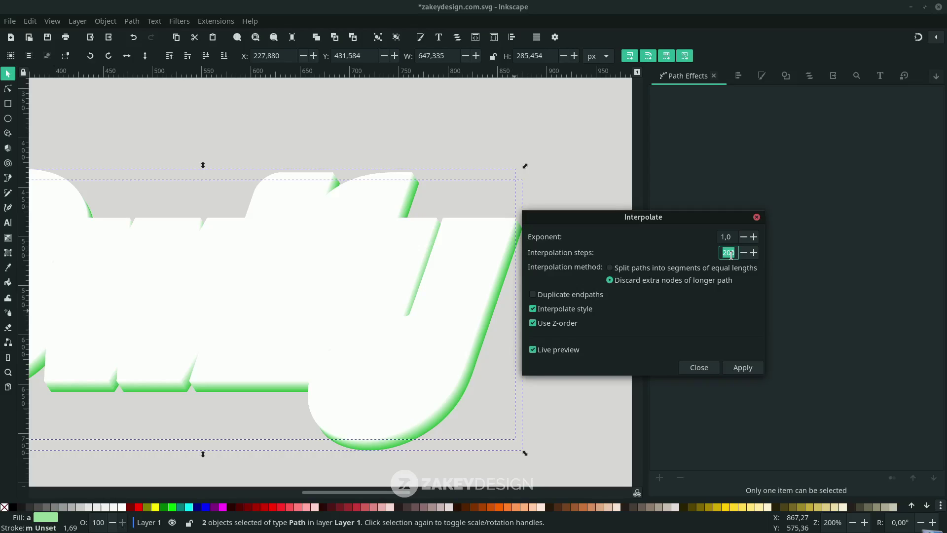
left_click(750, 368)
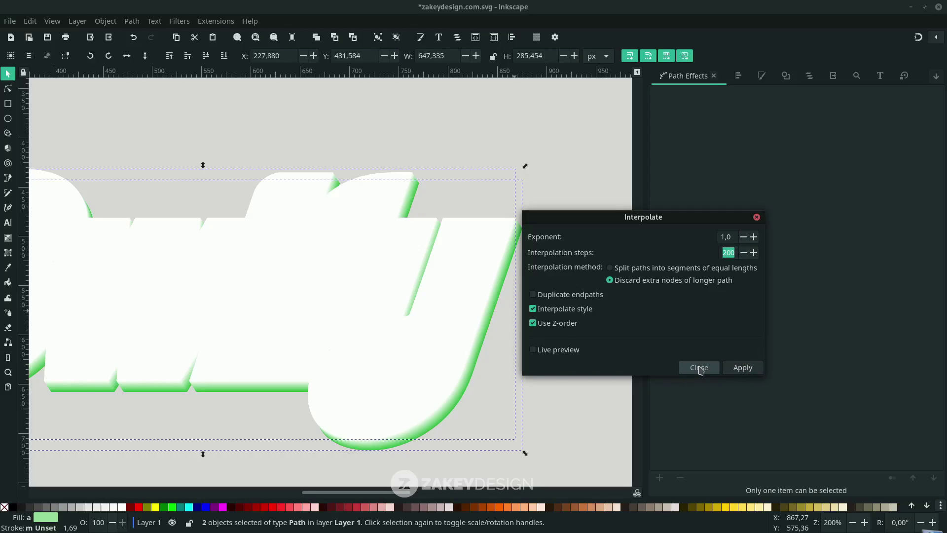
left_click(699, 367)
key("minus")
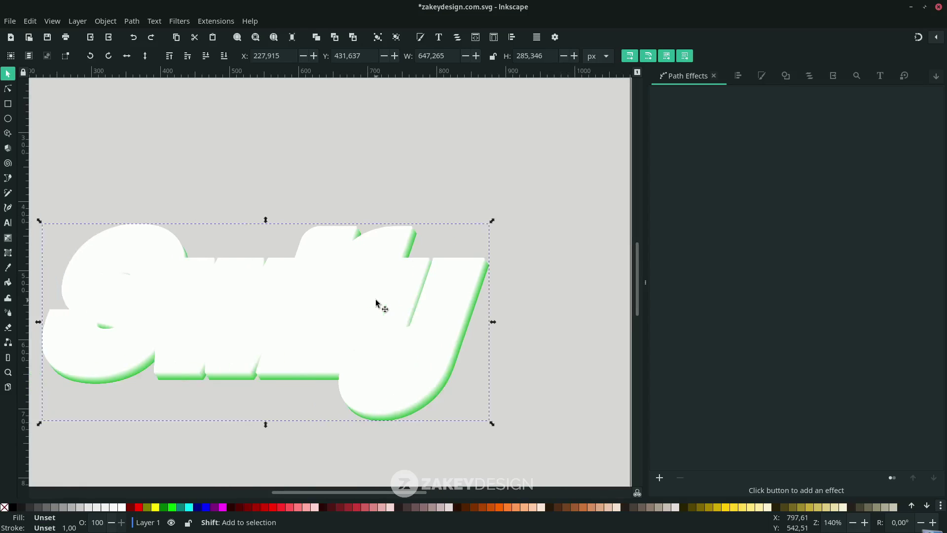
Fill the blend with the green bar colour and lower it one step.
scroll(380, 303, "down", 2)
scroll(419, 222, "up", 1)
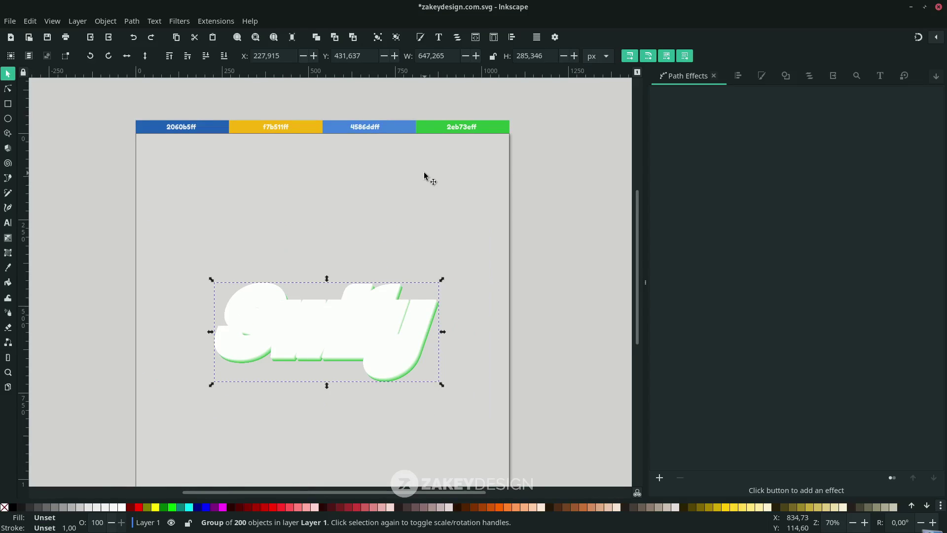
key("d")
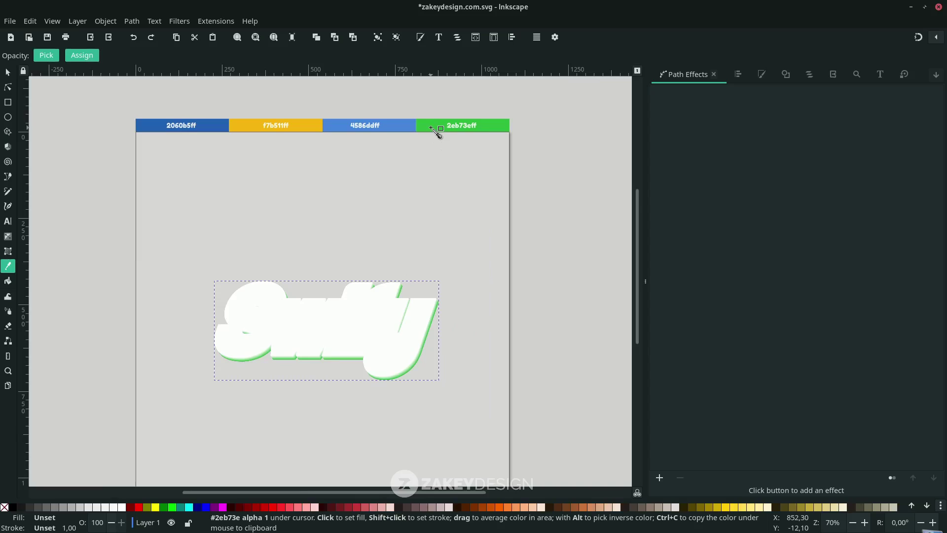
left_click(431, 127)
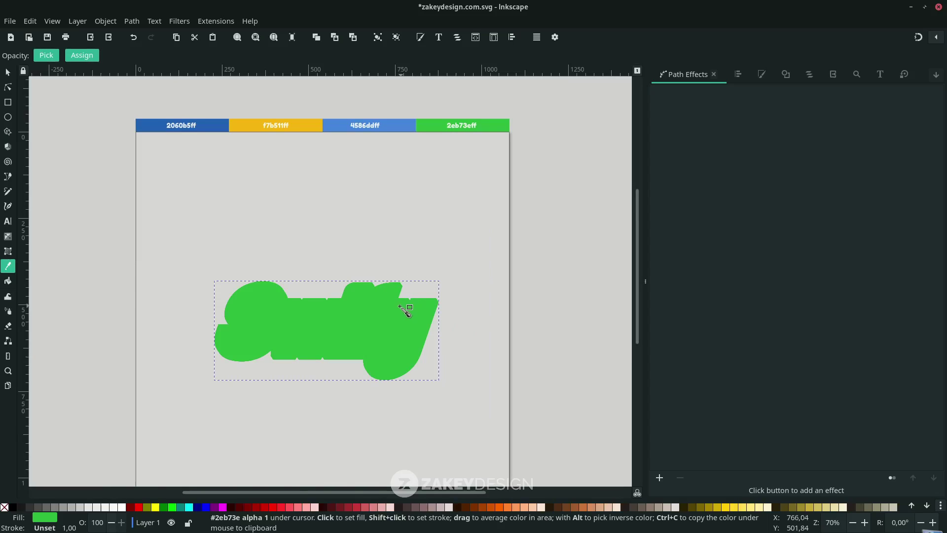
key("s")
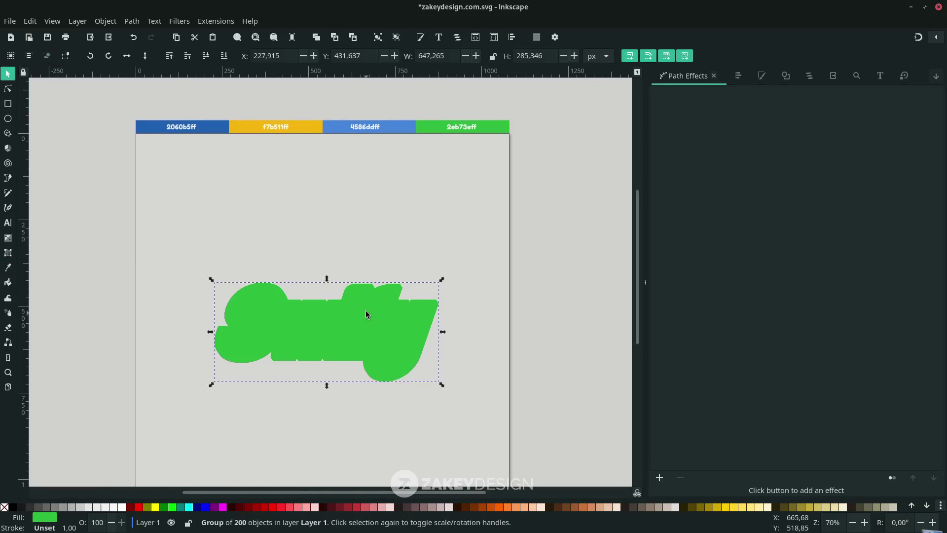
left_click(206, 55)
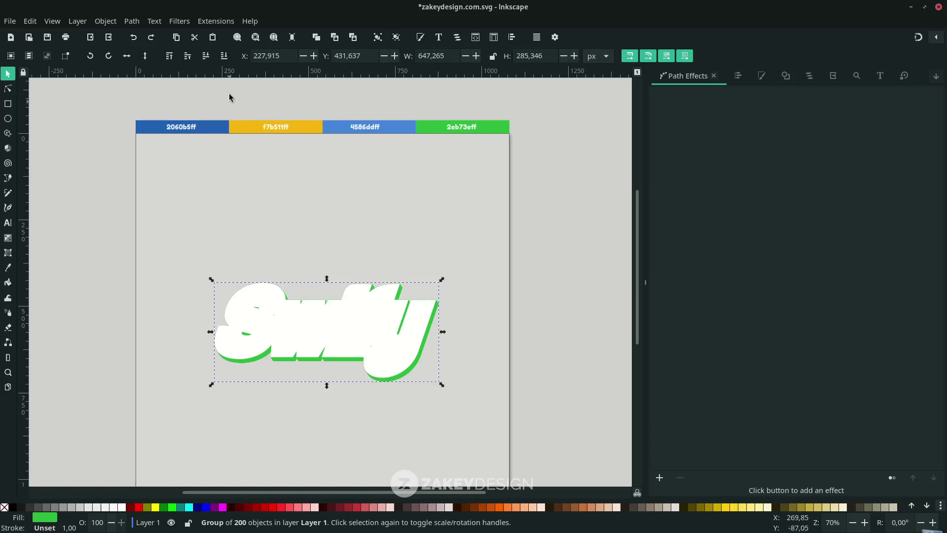
Delete the leftover white copy and lower the green blend twice beneath the lettering and outline.
left_click(350, 334)
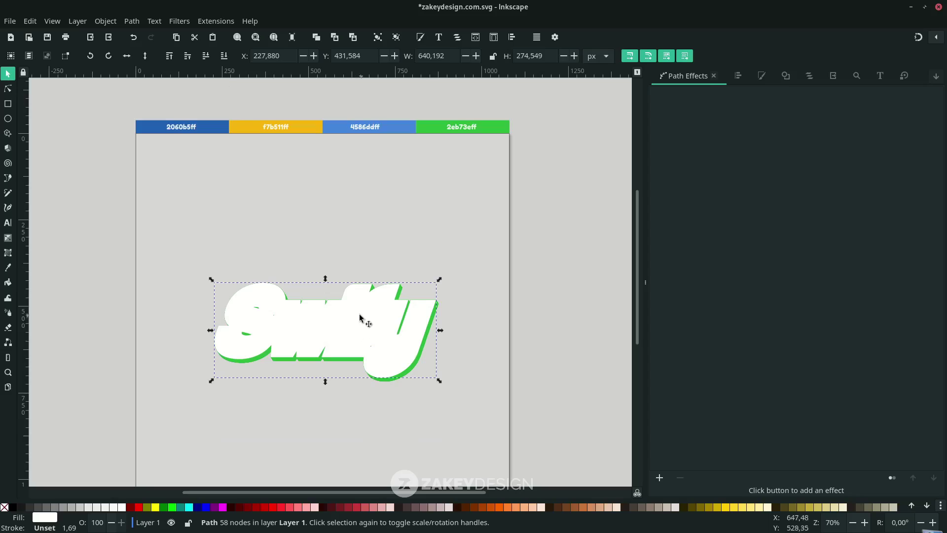
key("Delete")
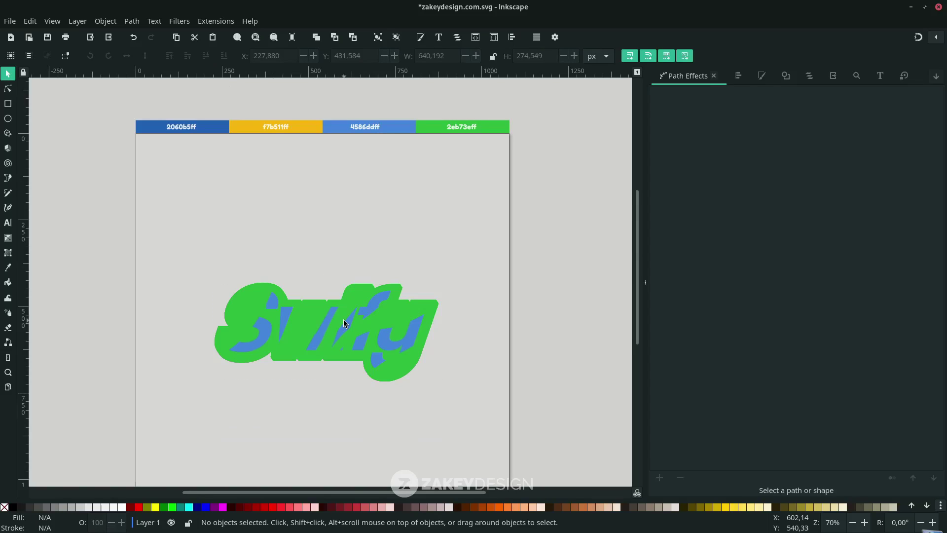
left_click(430, 339)
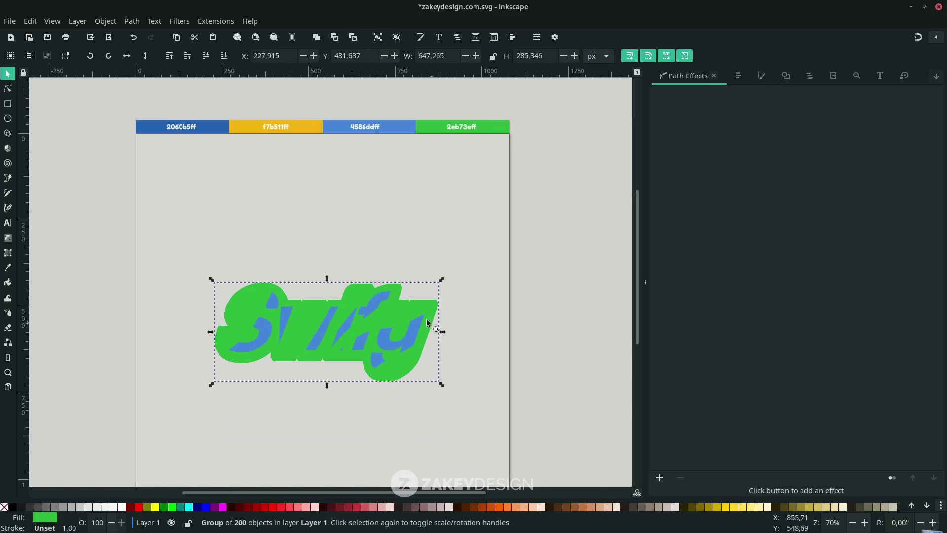
left_click(206, 56)
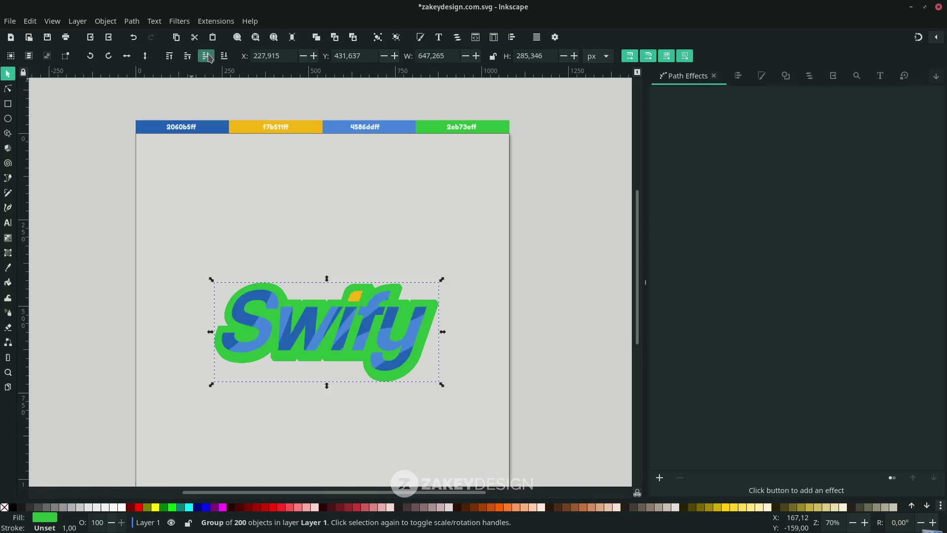
left_click(206, 56)
Make the page background rectangle white.
scroll(399, 345, "down", 3)
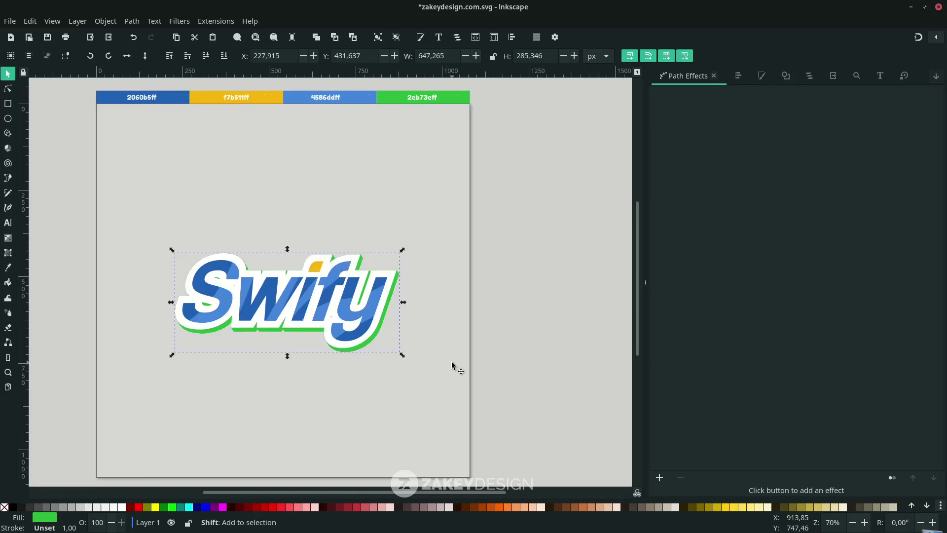
scroll(433, 268, "up", 4, "ctrl")
scroll(391, 401, "down", 4, "ctrl")
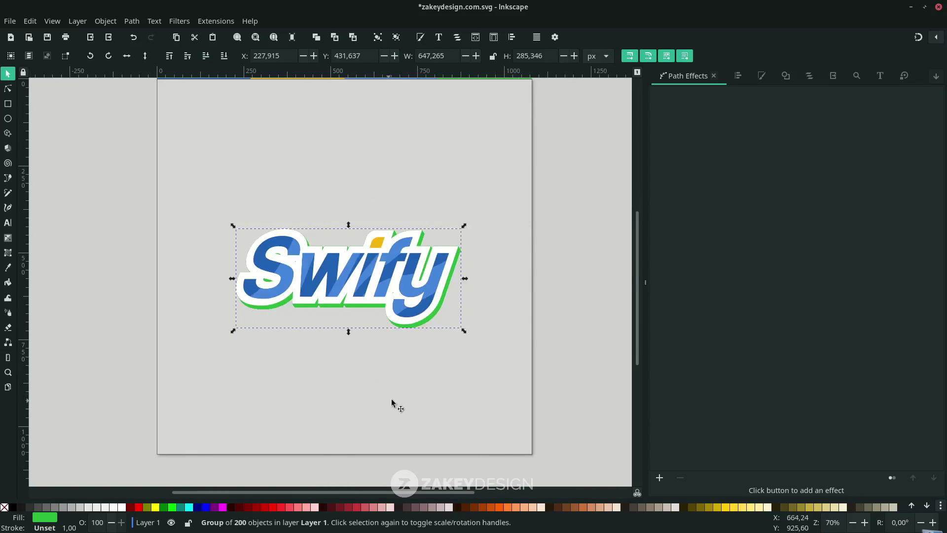
scroll(394, 311, "up", 2, "ctrl")
scroll(444, 247, "down", 3, "ctrl")
key("ctrl+z")
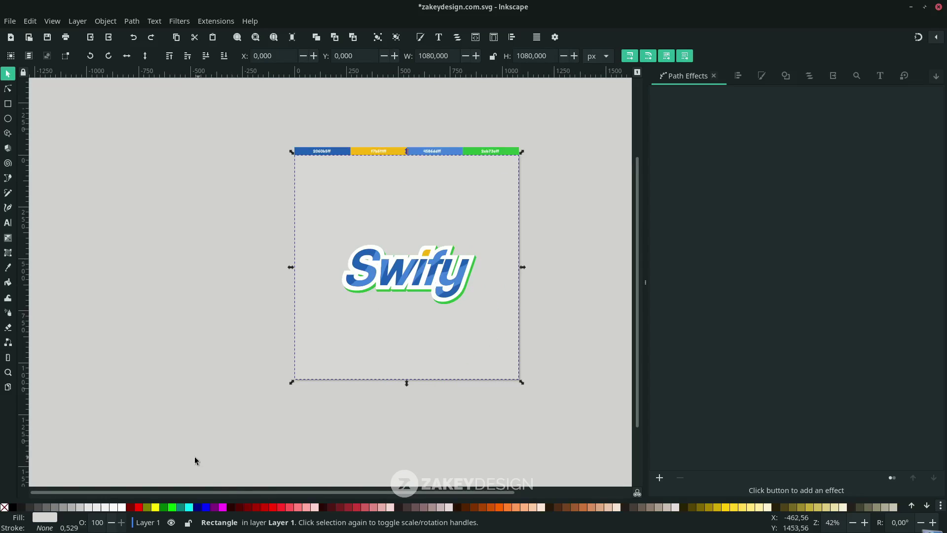
left_click(121, 507)
Select the whole Swify logo and scale it up slightly about its centre.
scroll(433, 362, "right", 3)
left_click_drag(534, 353, 228, 240)
mouse_move(396, 310)
left_mouse_down()
mouse_move(421, 319)
mouse_move(408, 316)
left_mouse_up()
left_click_drag(343, 287, 346, 285)
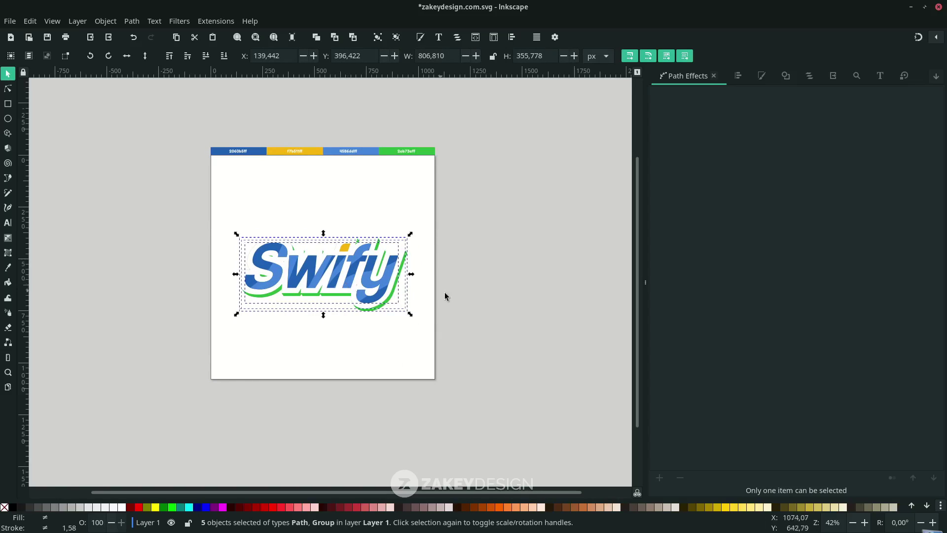
left_click(445, 292)
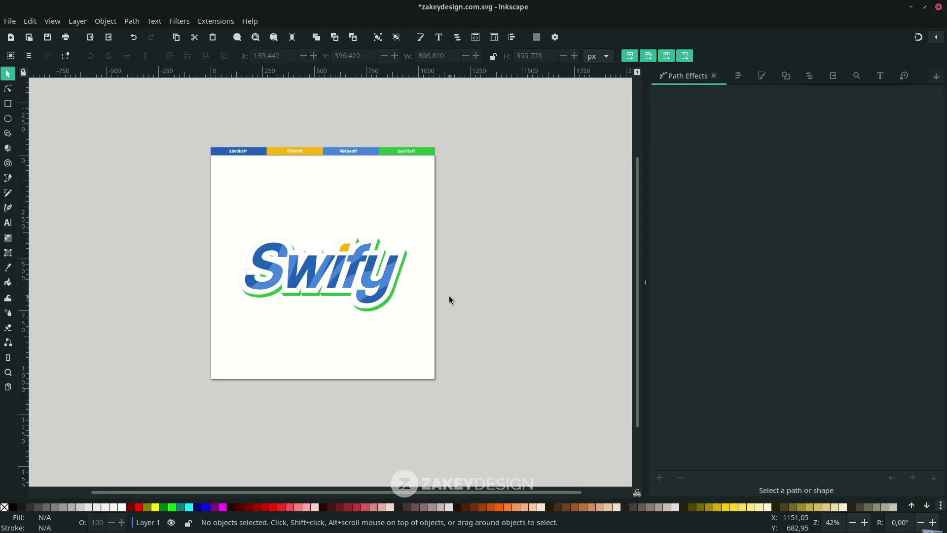